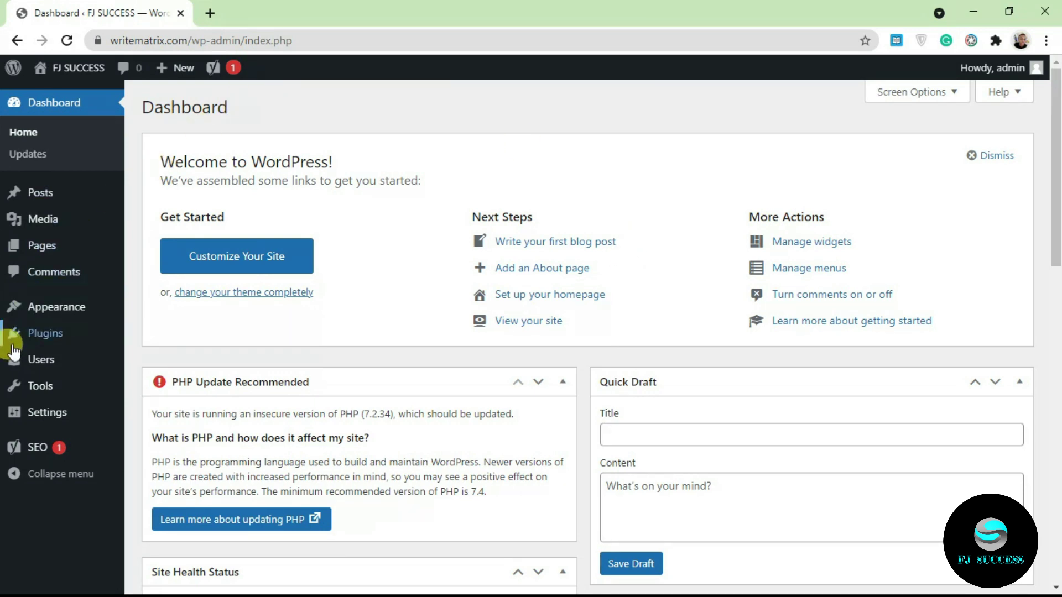
Search the plugin directory for 'wordfence', then install and activate Wordfence Security.
mouse_move(36, 333)
left_click(176, 361)
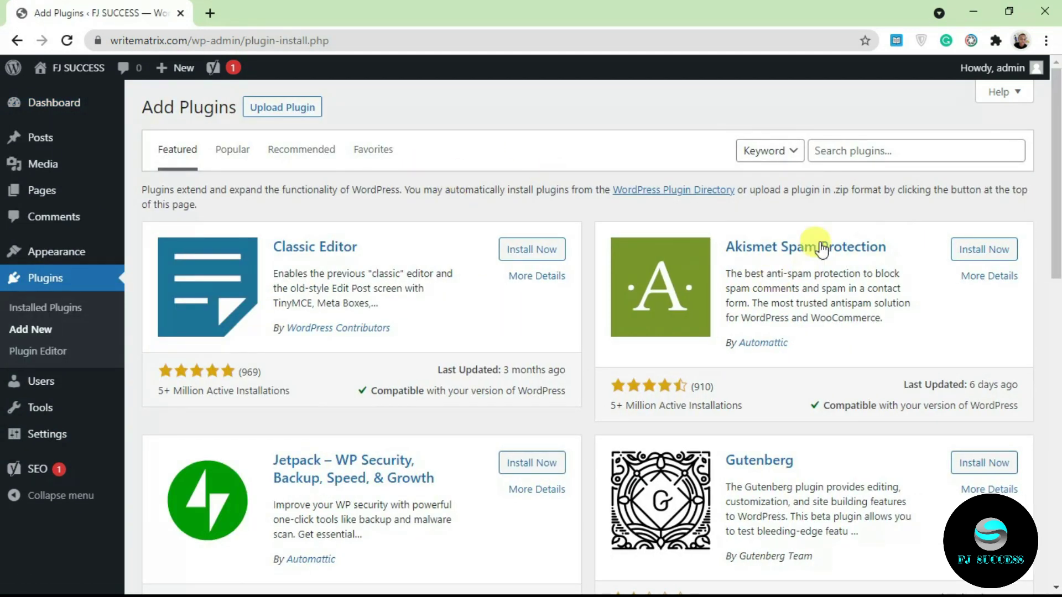
scroll(467, 265, "down", 3)
scroll(533, 268, "up", 3)
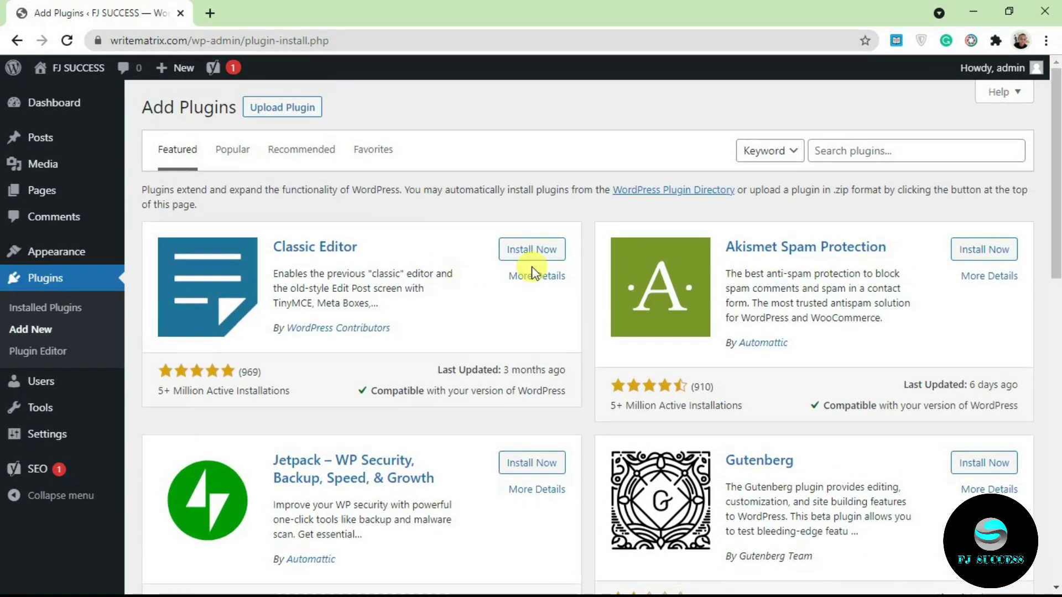
left_click(854, 151)
type("wo")
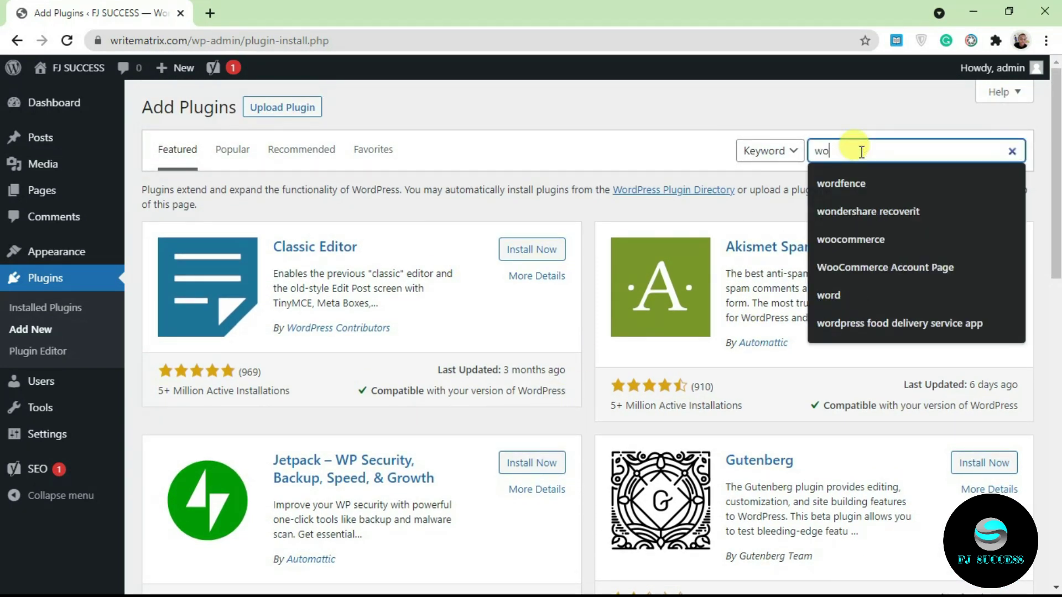
type("rdfenc")
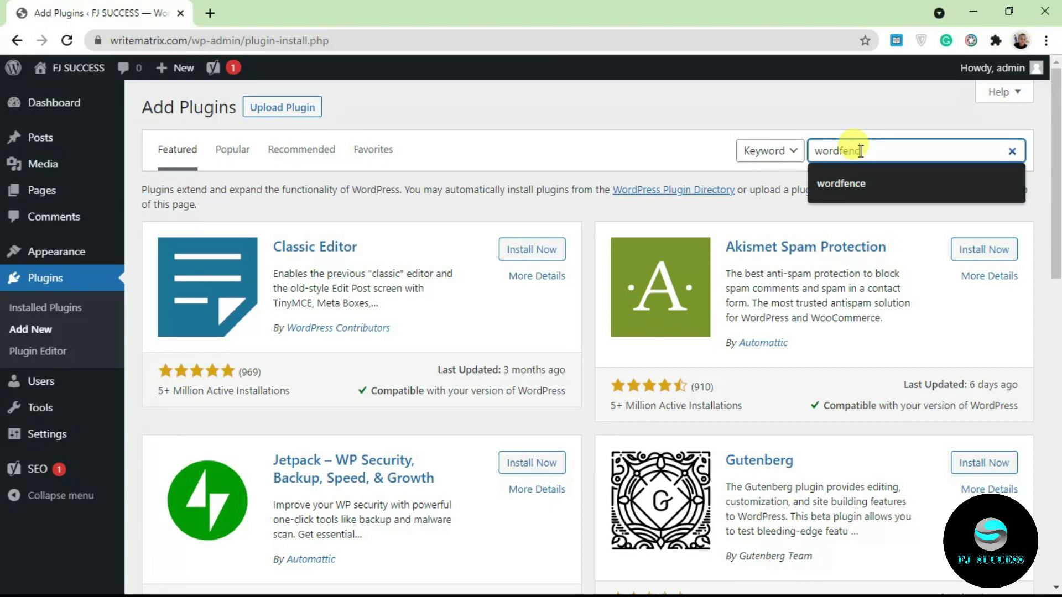
type("e")
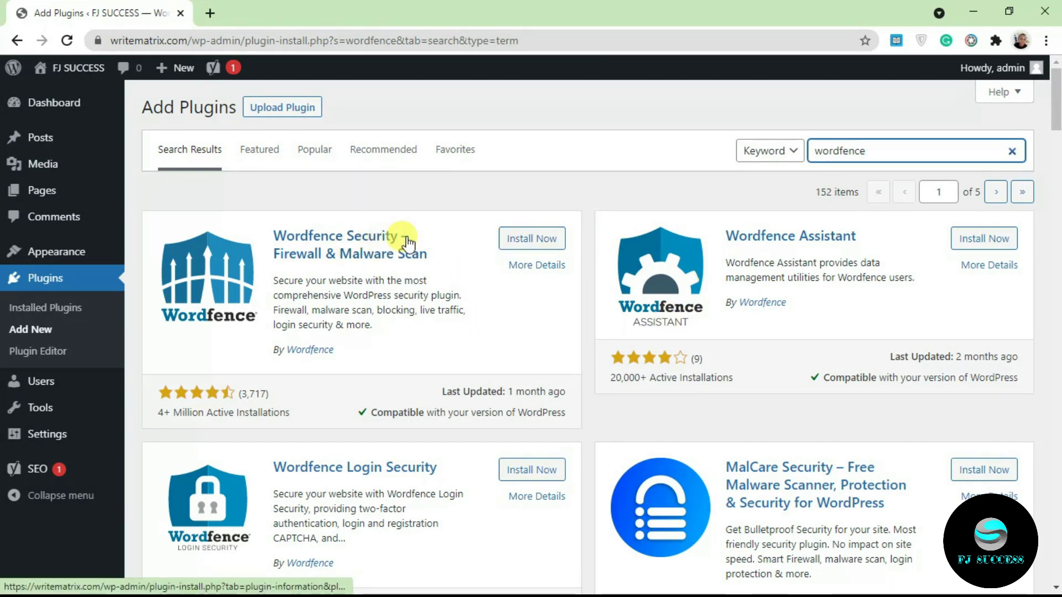
left_click(528, 238)
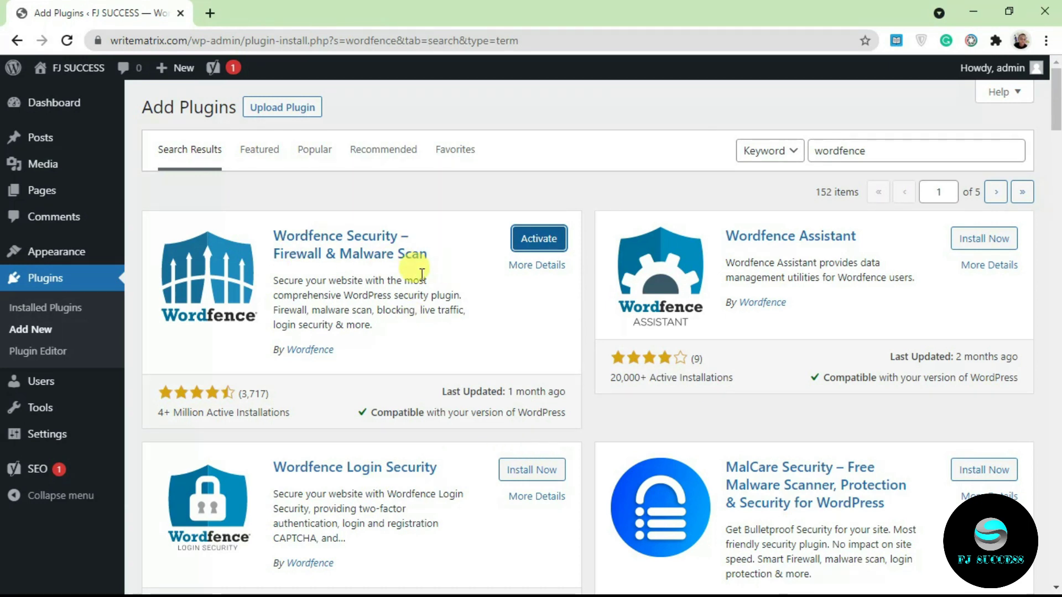
left_click(539, 239)
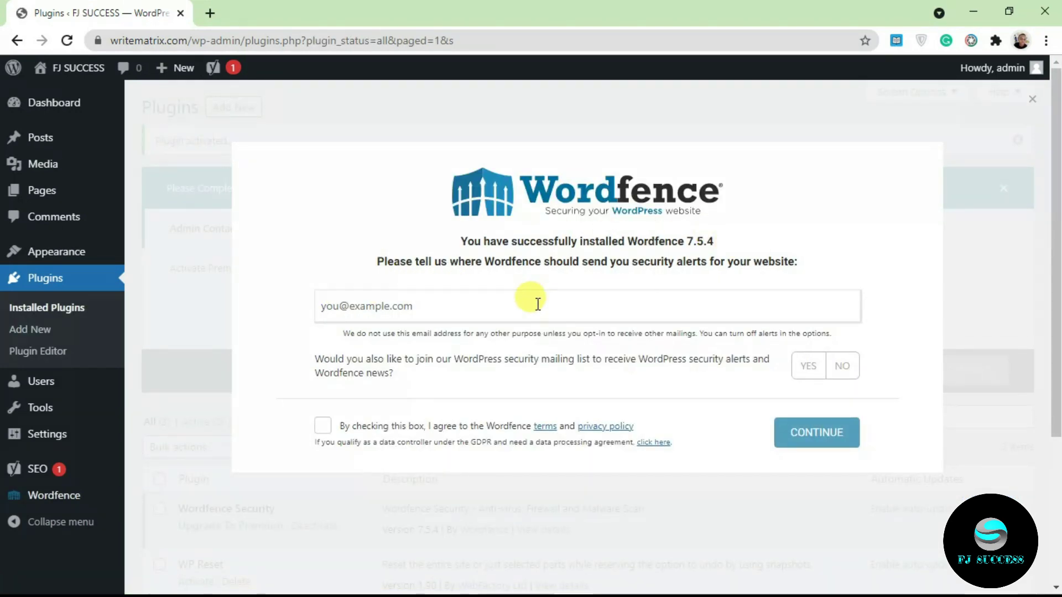
Fill in the saved alert e-mail, decline the mailing list, accept the terms and continue.
left_click(436, 304)
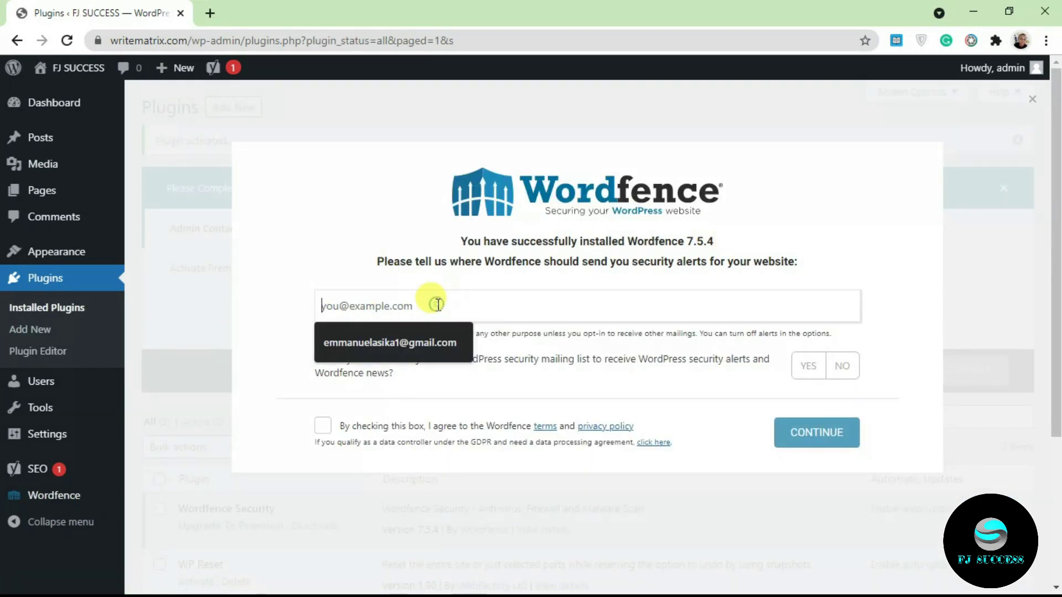
left_click(406, 342)
left_click(843, 367)
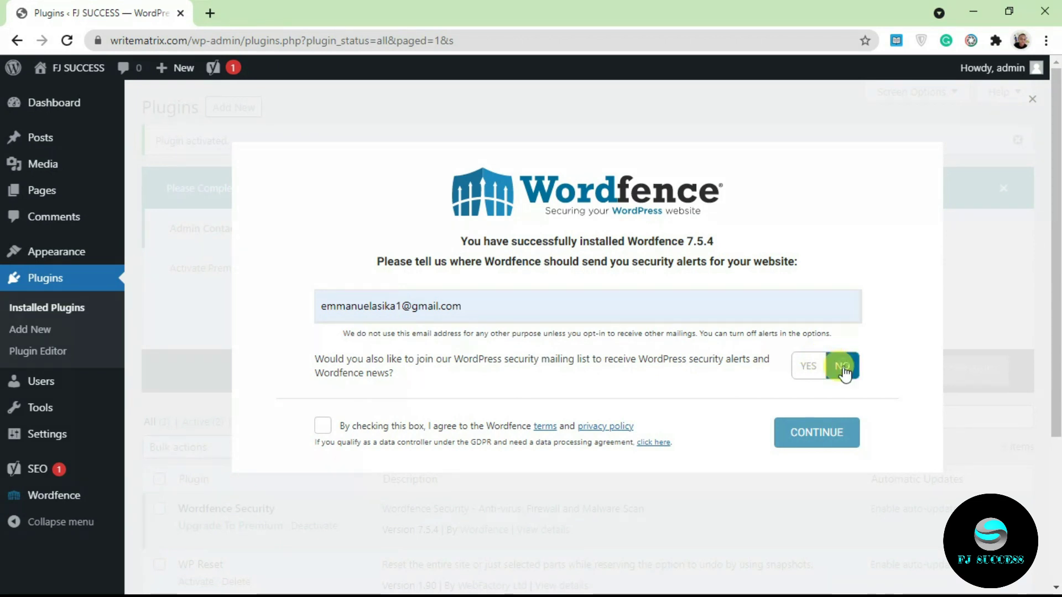
left_click(323, 426)
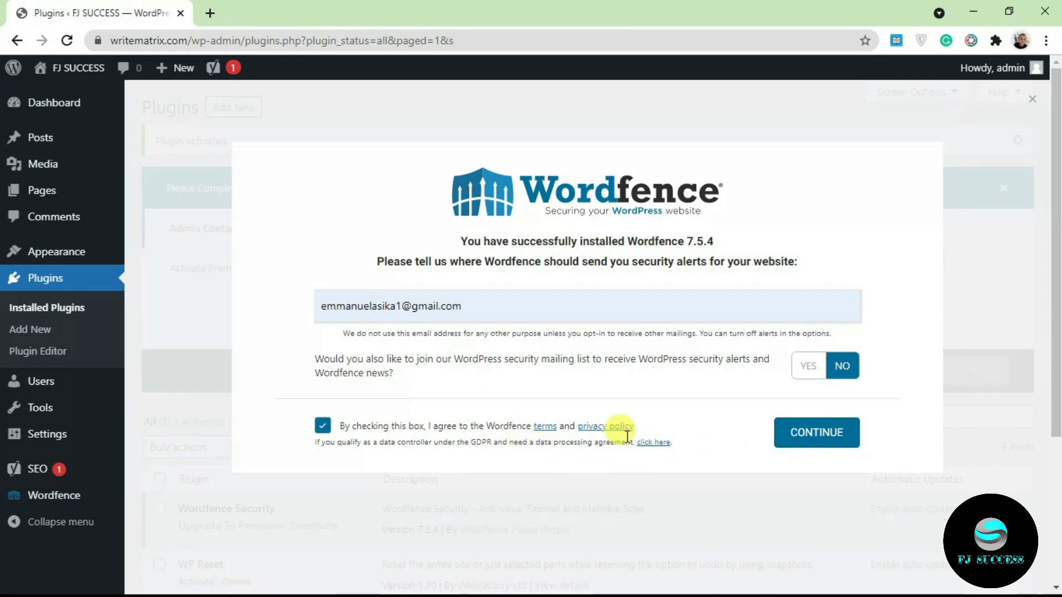
left_click(820, 440)
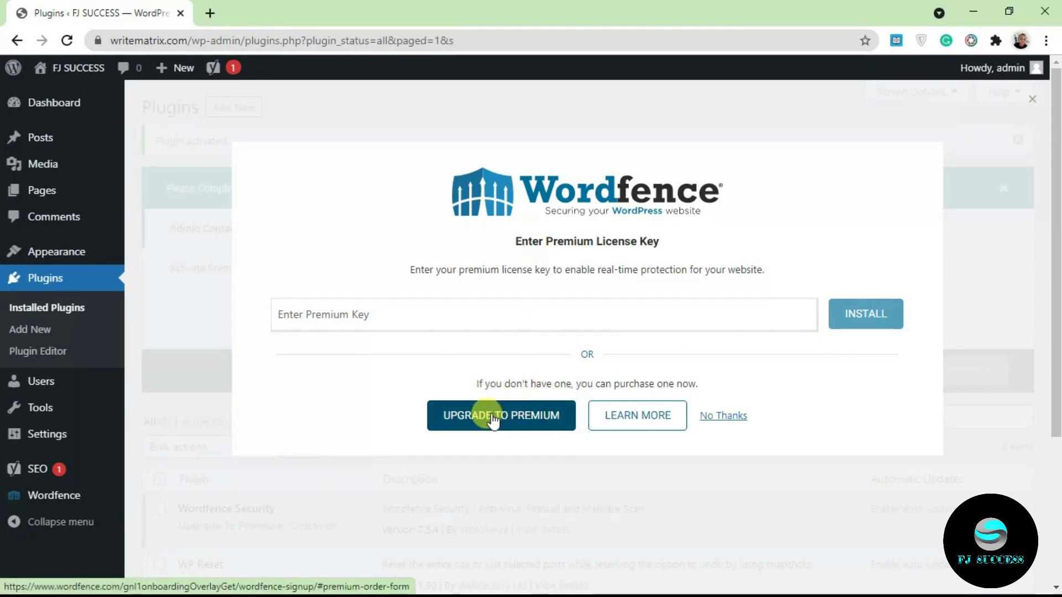
Skip the premium license key and go to the Wordfence Dashboard.
left_click(727, 413)
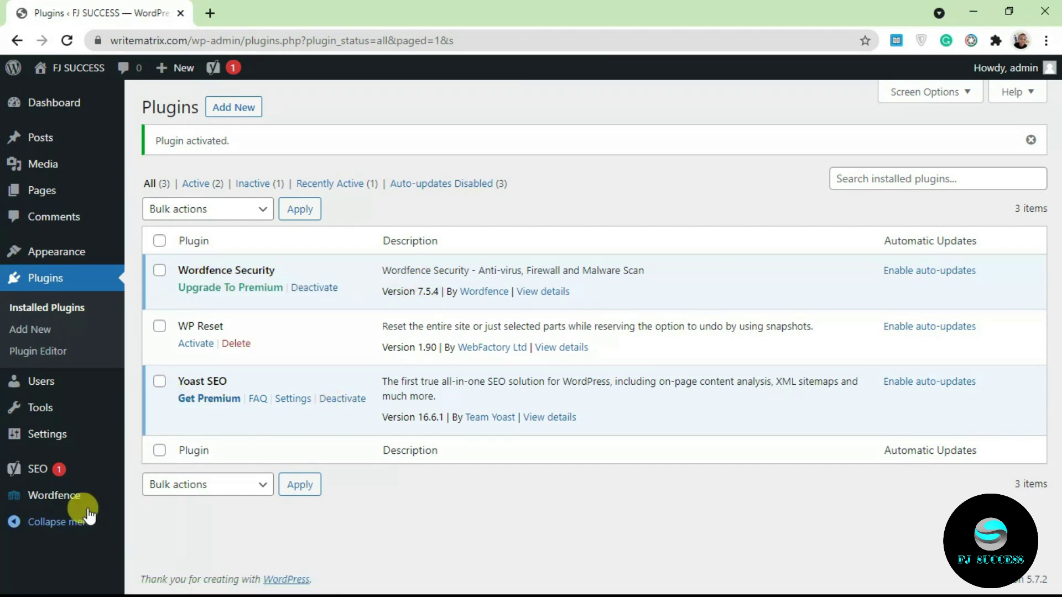
mouse_move(71, 497)
left_click(186, 365)
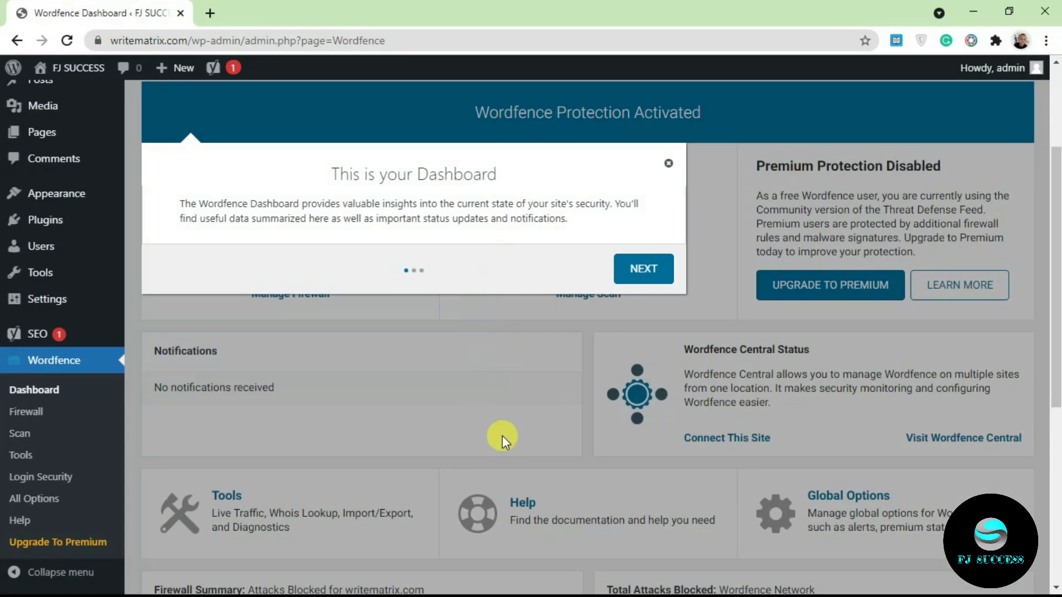
Step through the dashboard tour tips up to Global Options and close it.
scroll(573, 466, "down", 5)
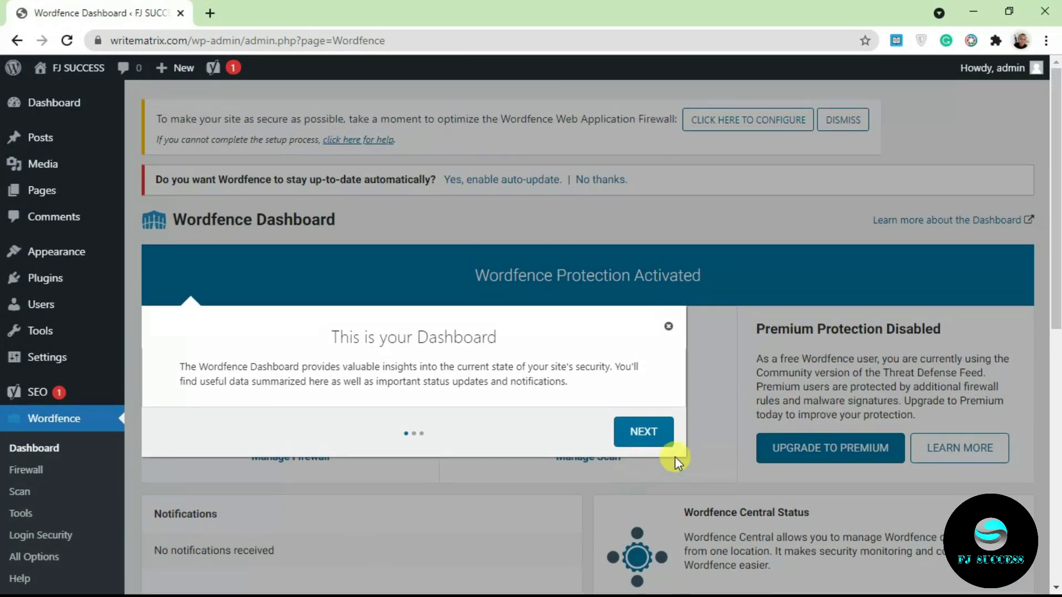
scroll(673, 465, "down", 8)
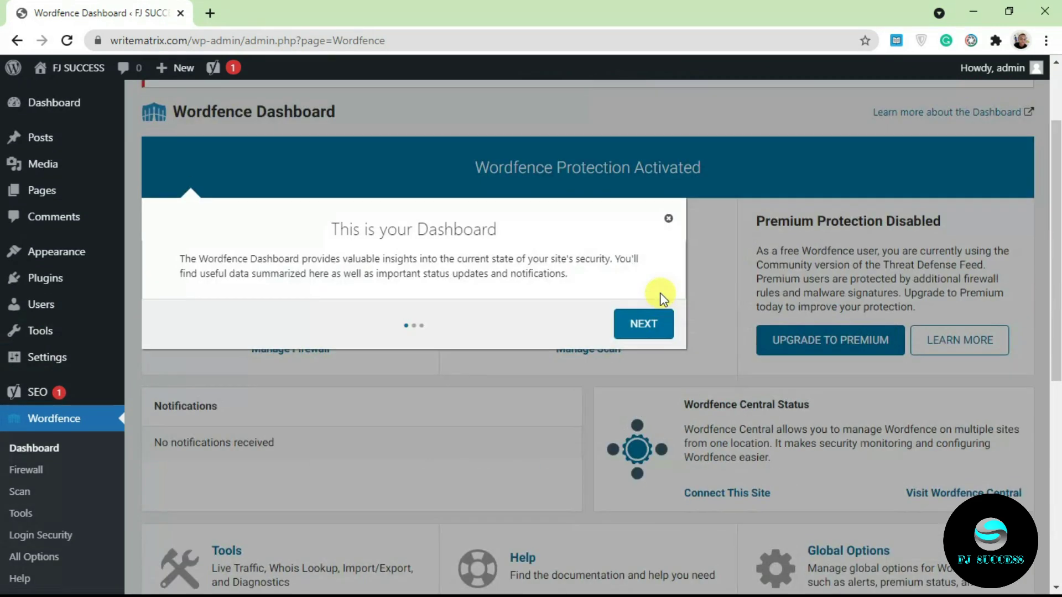
left_click(667, 320)
scroll(631, 467, "down", 5)
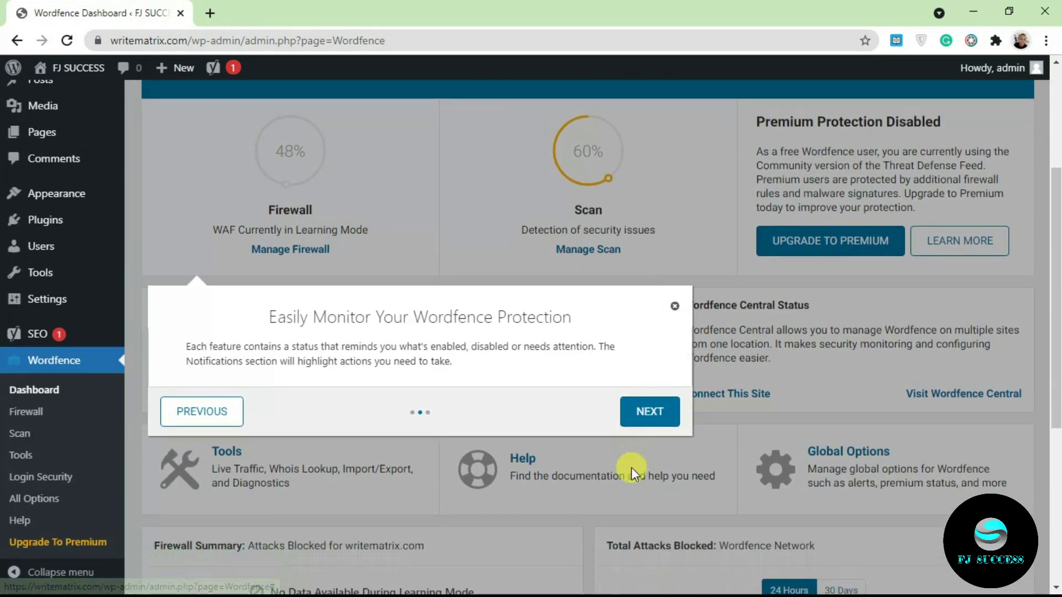
left_click(663, 279)
scroll(663, 343, "down", 2)
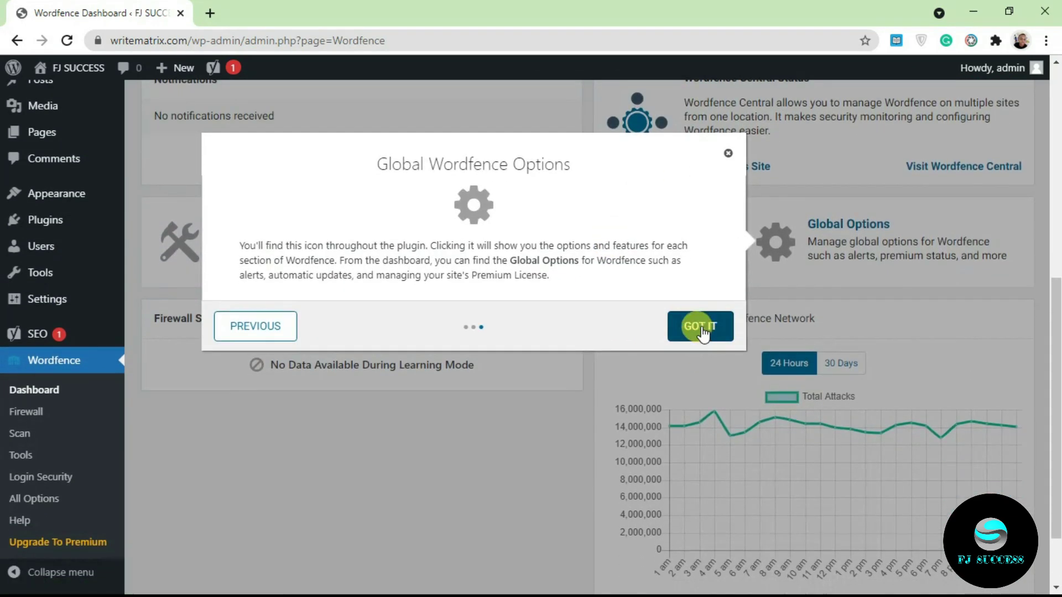
left_click(695, 326)
Review the dashboard panels, then go to the Wordfence Firewall page.
scroll(561, 349, "down", 2)
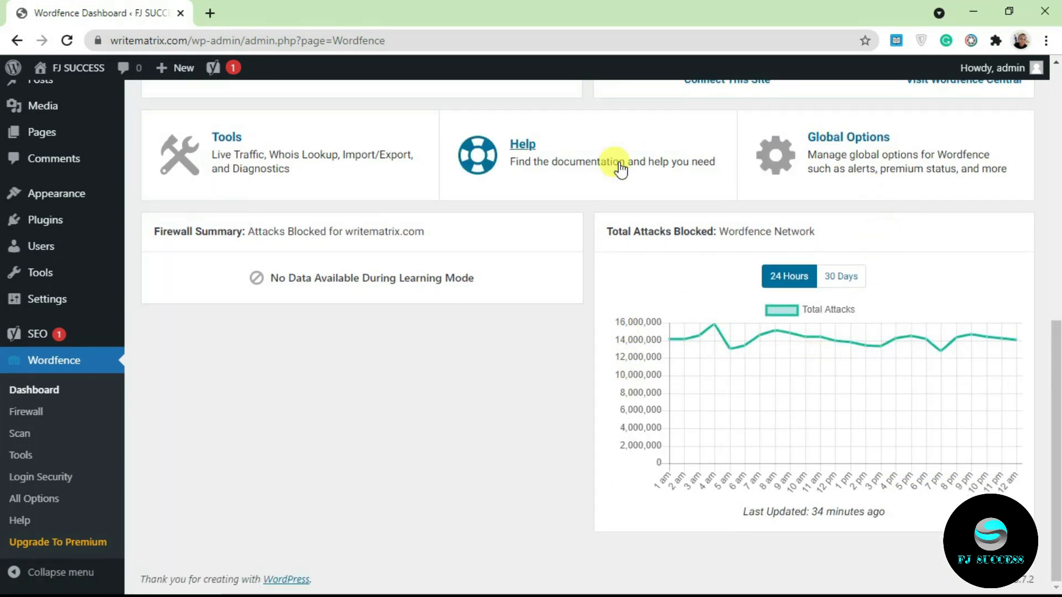
scroll(636, 171, "up", 2)
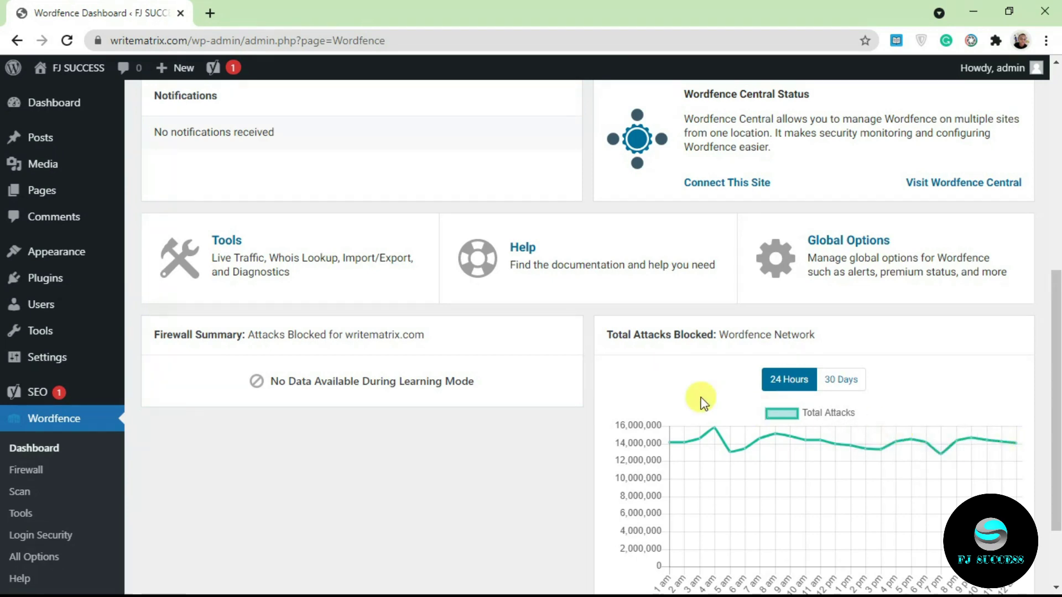
scroll(524, 382, "up", 4)
scroll(525, 382, "up", 4)
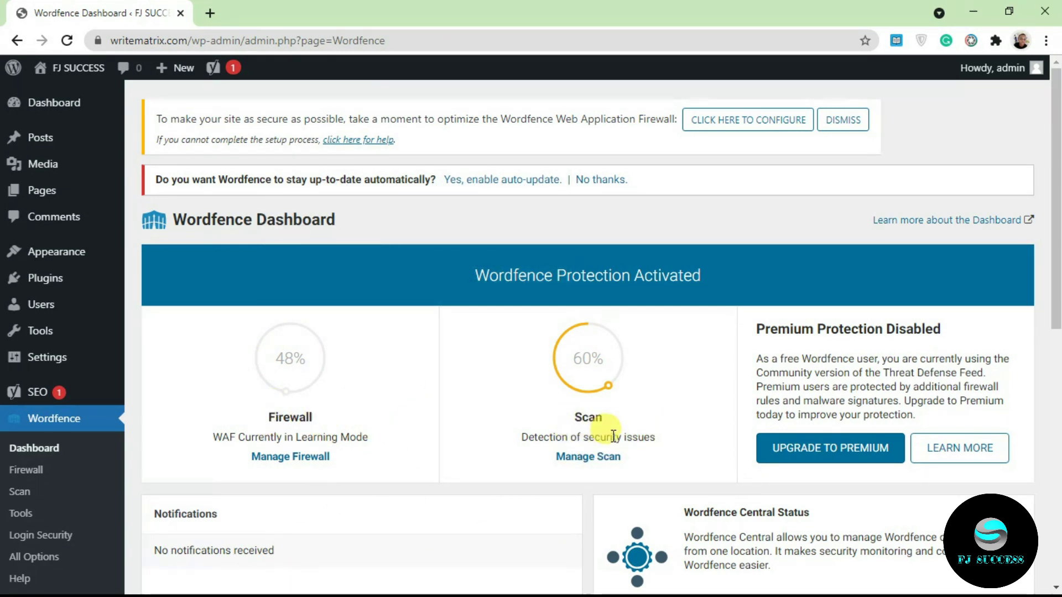
mouse_move(617, 390)
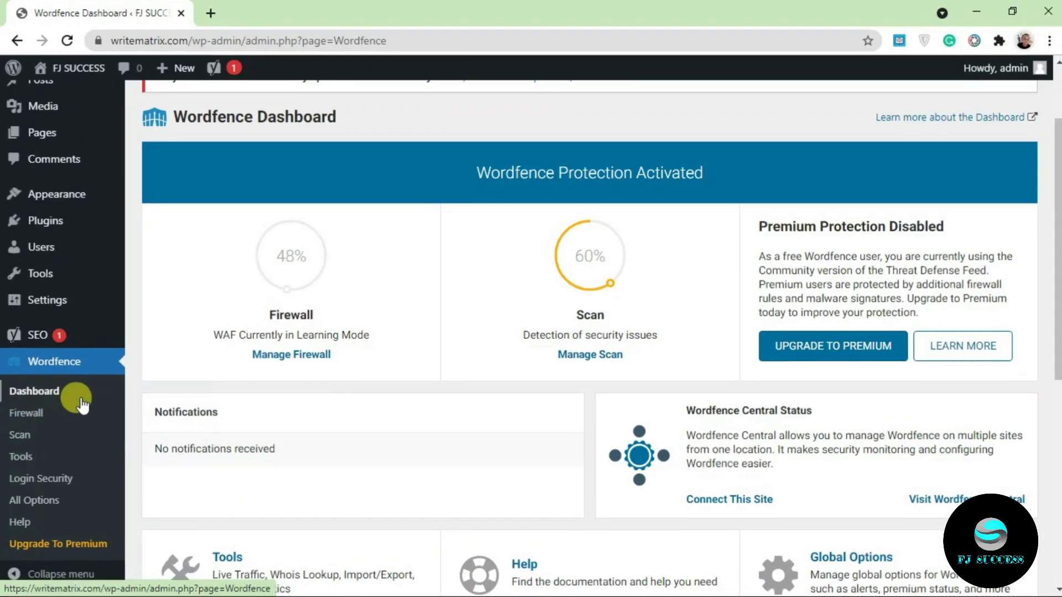
left_click(42, 413)
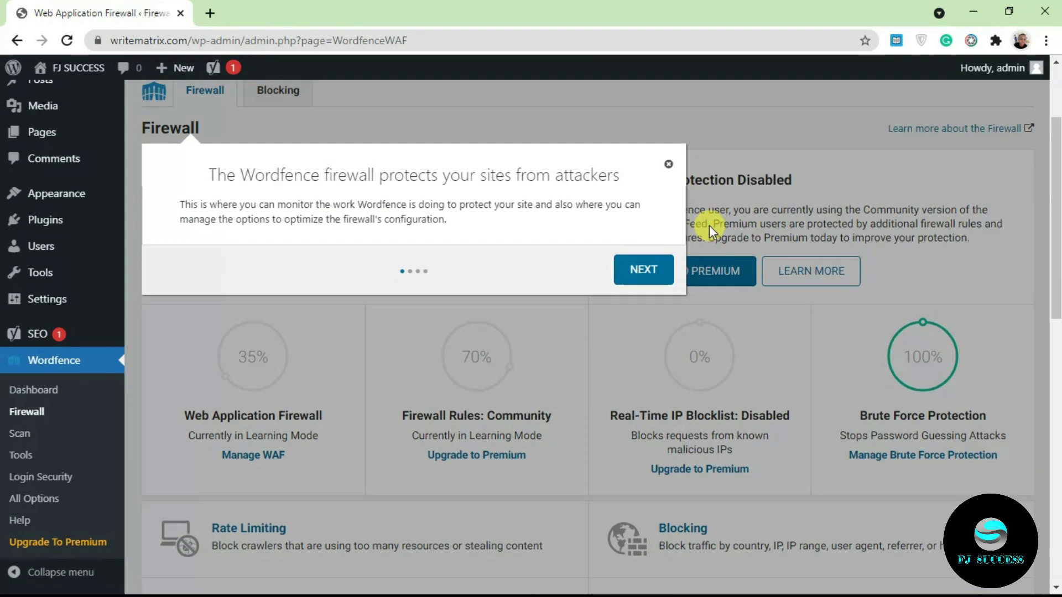
Close the tour popover, read the learning-mode note, and open Manage Firewall.
left_click(668, 164)
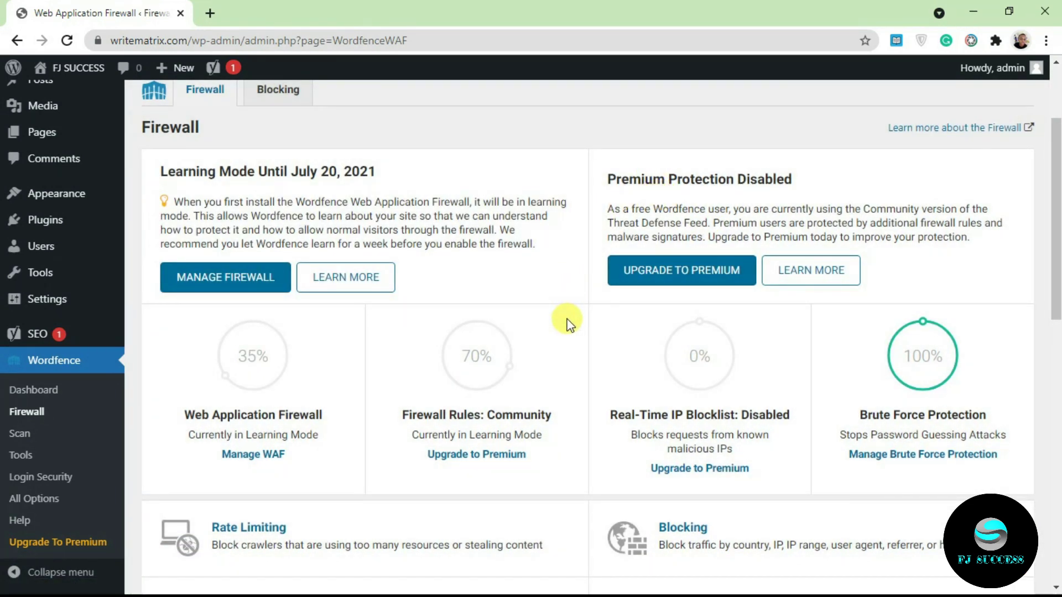
scroll(569, 323, "down", 2)
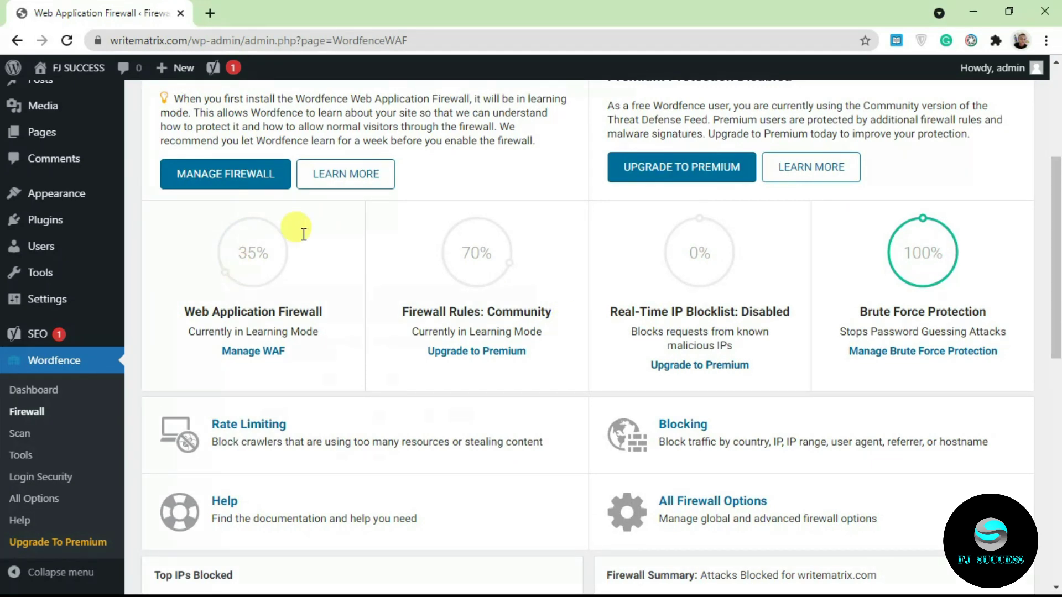
scroll(531, 262, "up", 4)
scroll(532, 261, "up", 1)
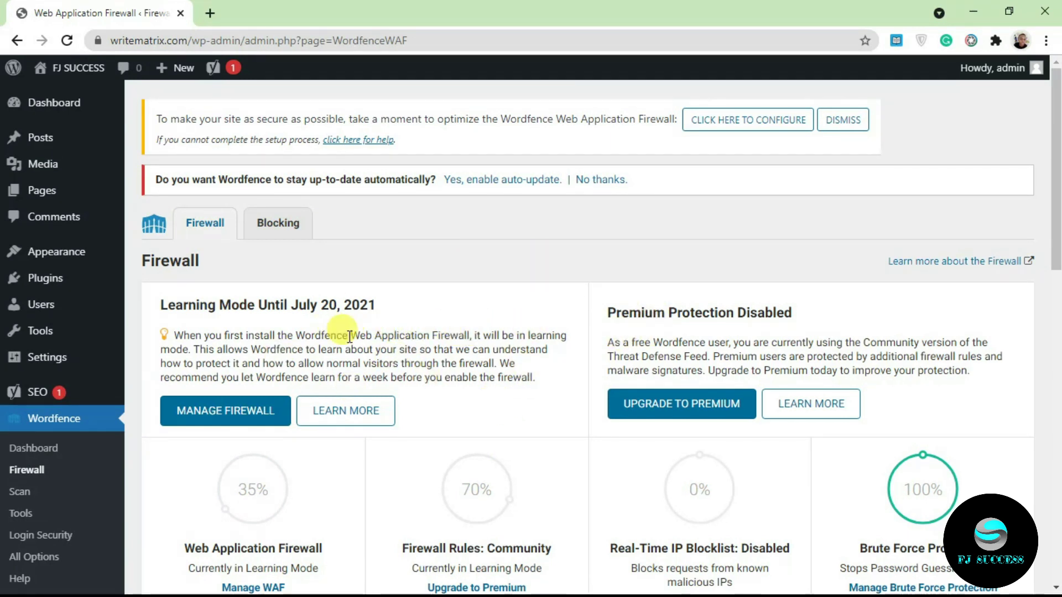
left_click_drag(349, 335, 469, 336)
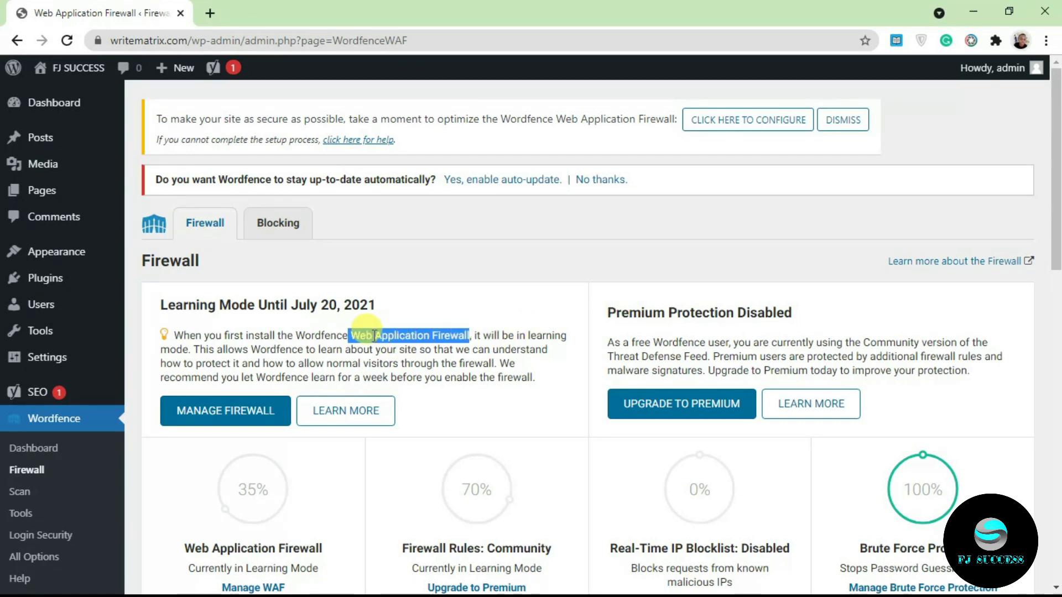
left_click(404, 335)
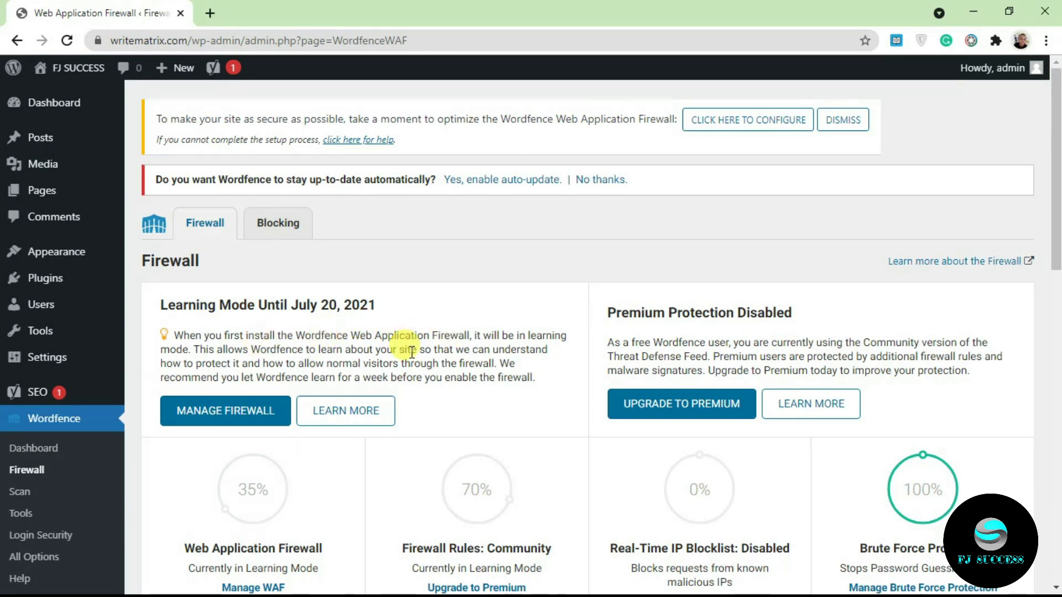
scroll(320, 347, "down", 2)
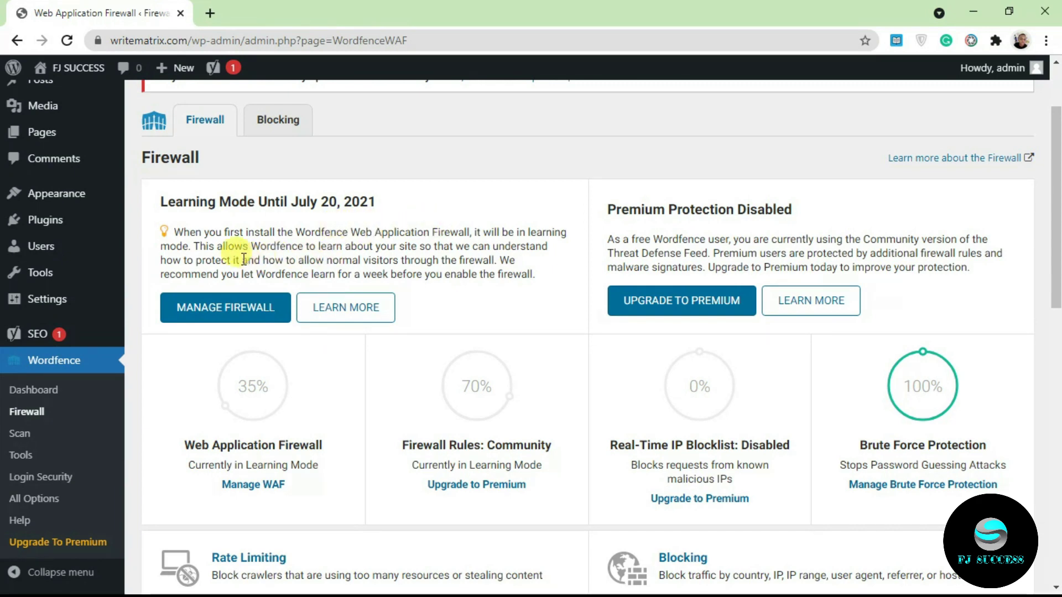
left_click(221, 304)
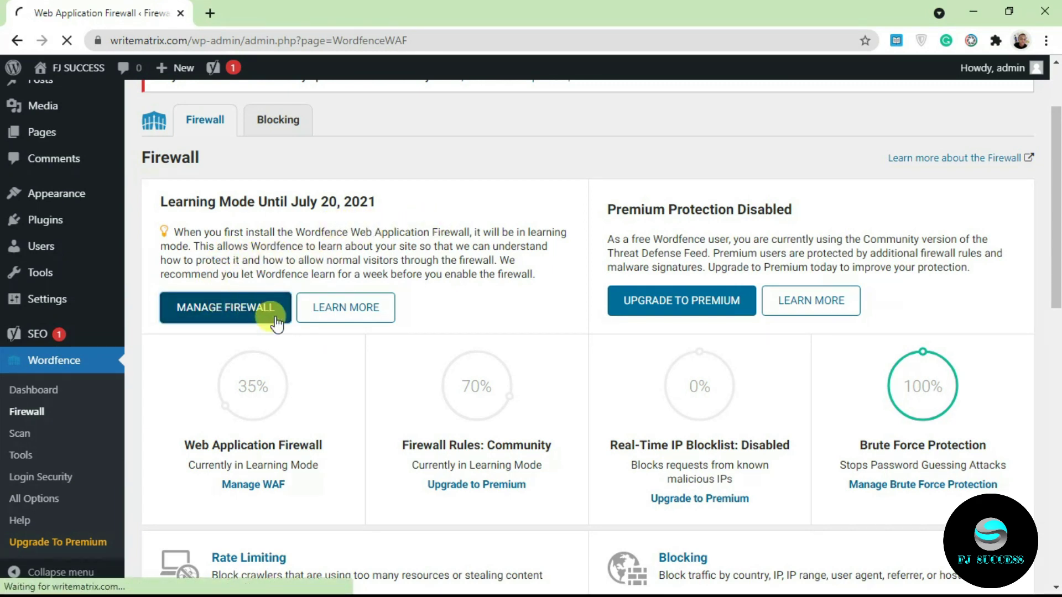
Launch firewall optimization from the banner's CLICK HERE TO CONFIGURE link.
scroll(540, 432, "down", 10)
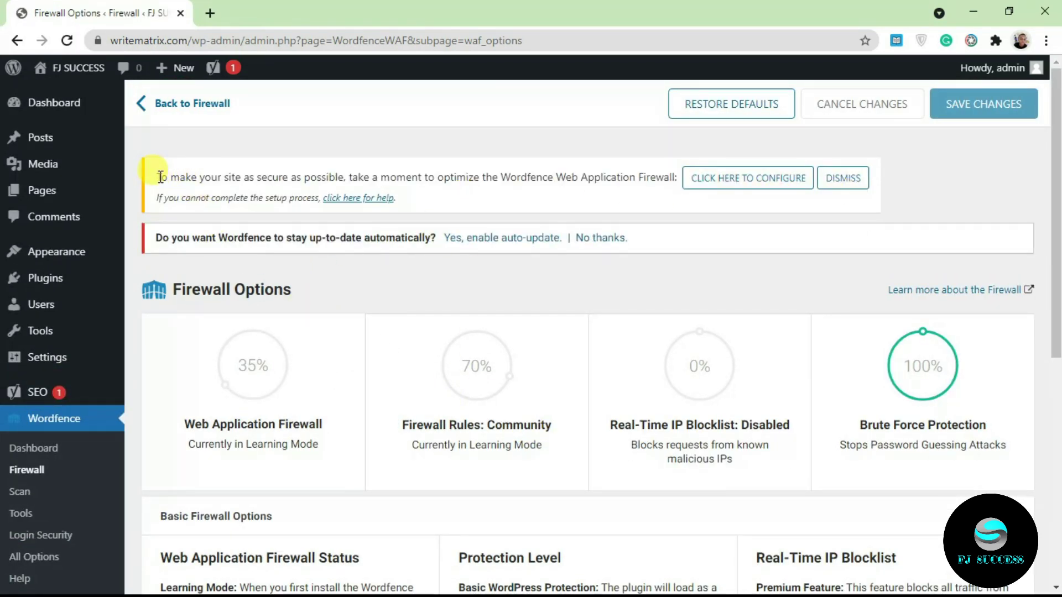
left_click_drag(162, 177, 637, 179)
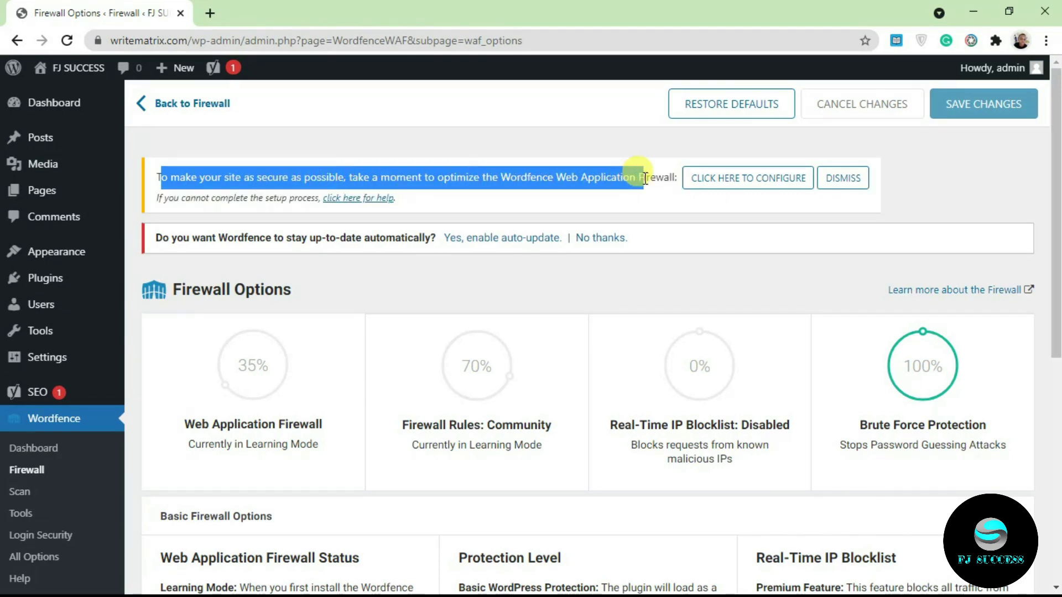
left_click_drag(672, 176, 659, 174)
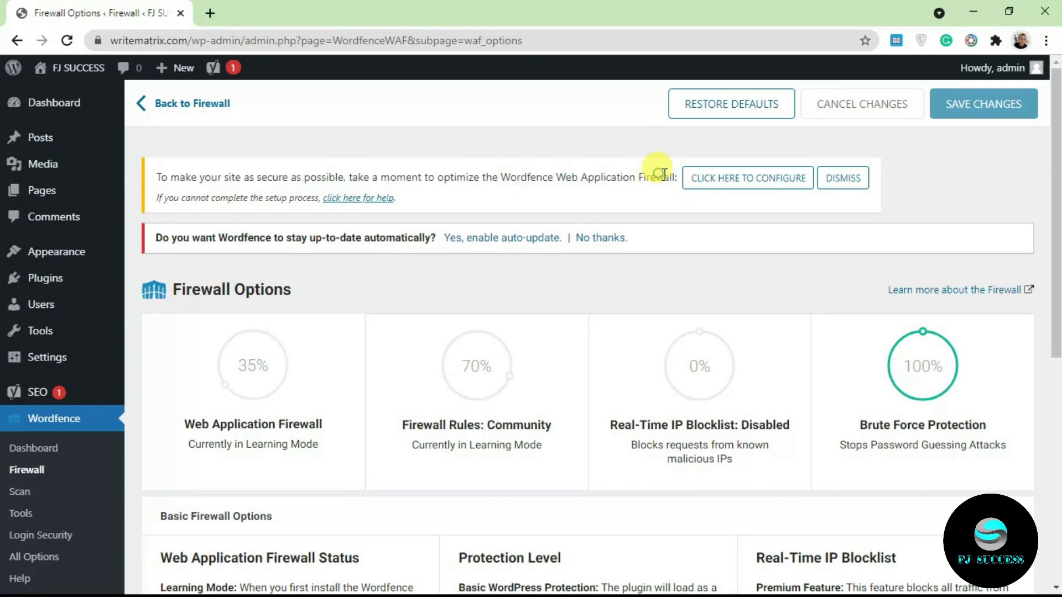
left_click(742, 180)
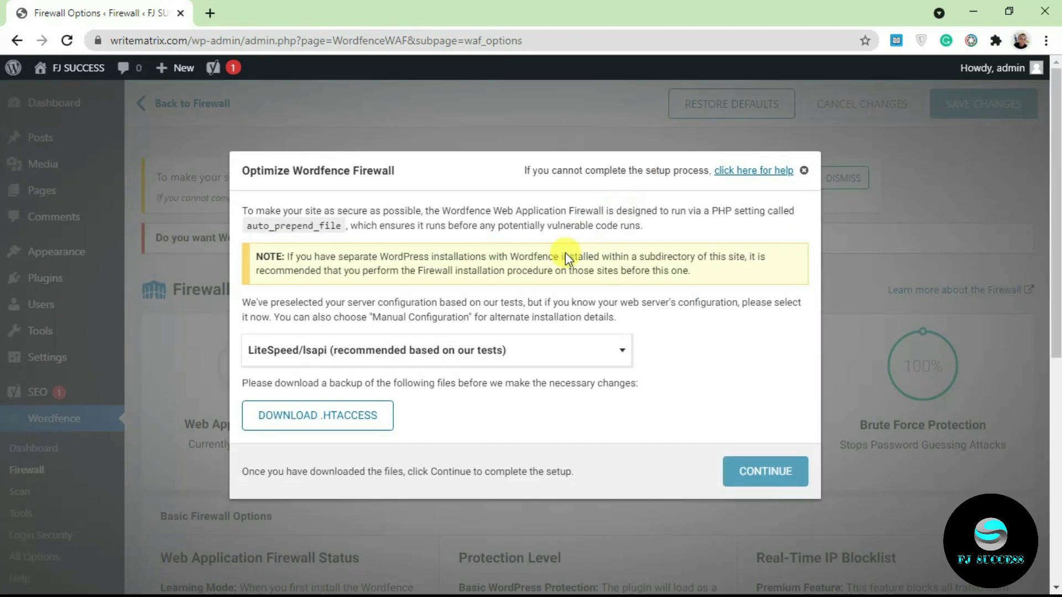
Download the .htaccess backup and apply optimization with the LiteSpeed/lsapi server configuration.
left_click(308, 416)
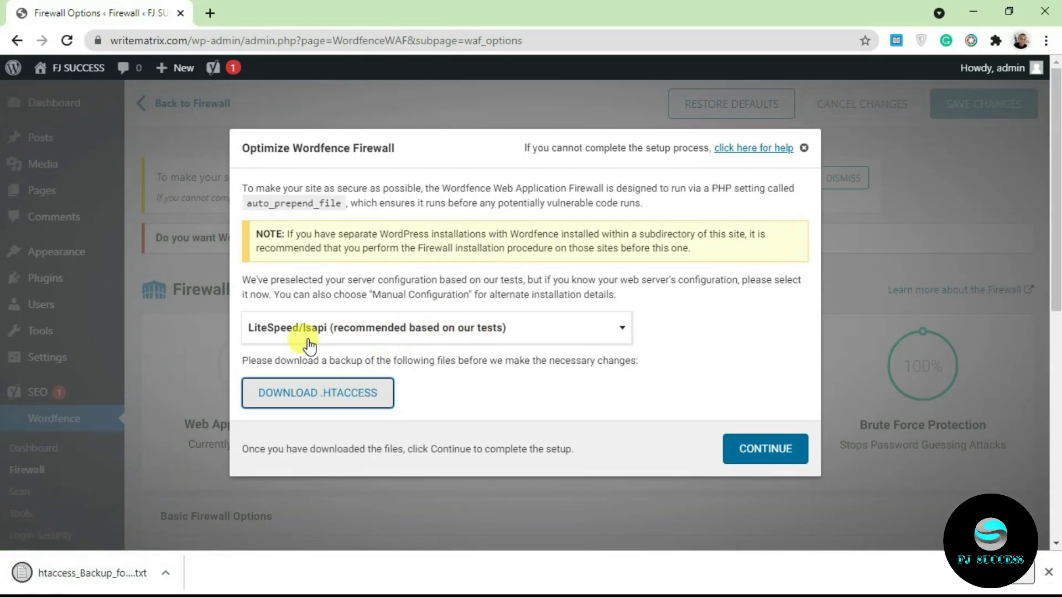
left_click(309, 342)
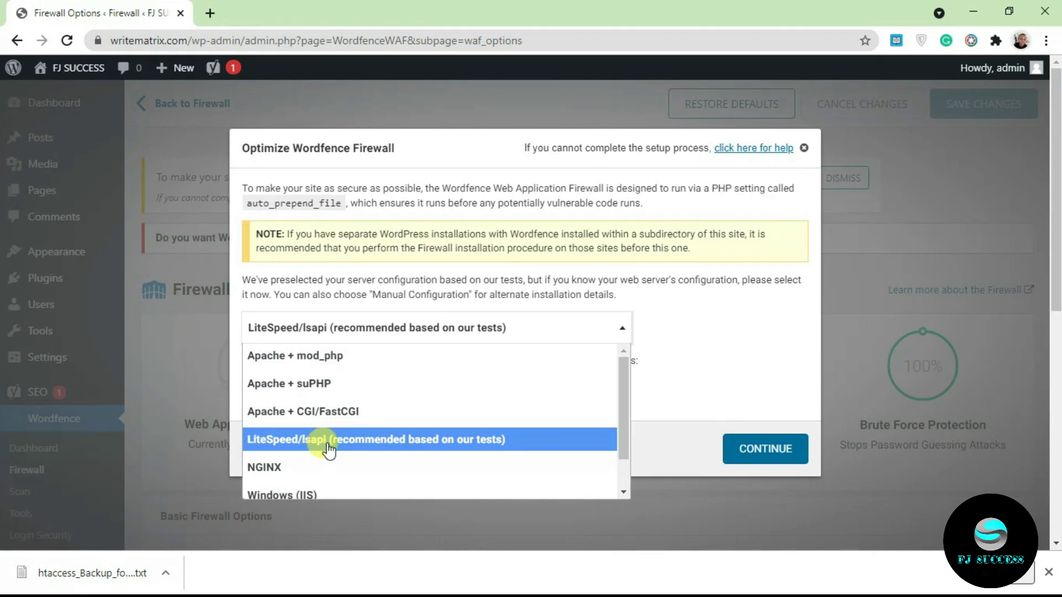
scroll(337, 445, "down", 2)
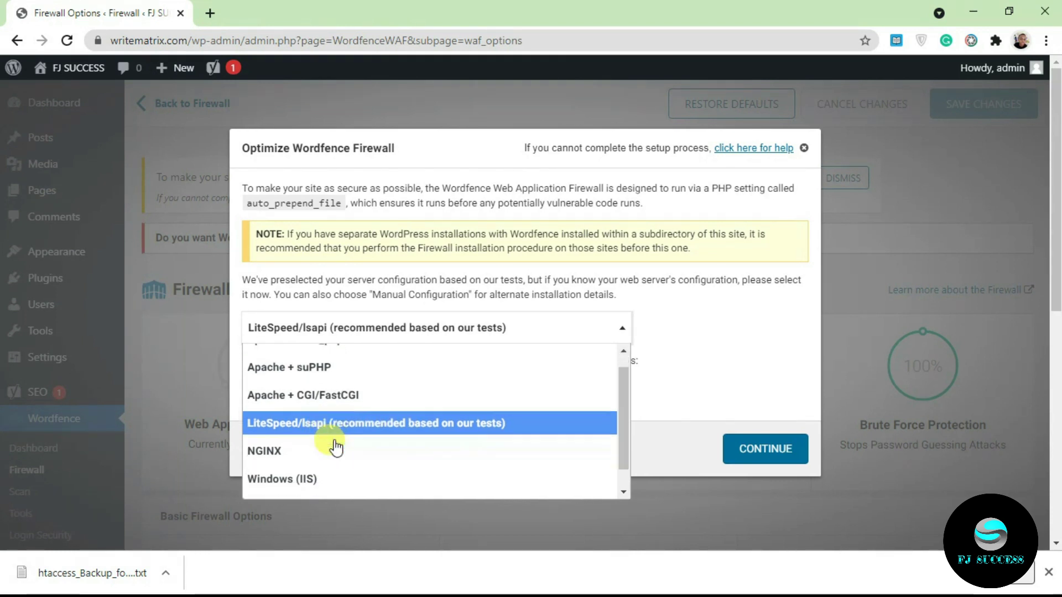
scroll(332, 441, "up", 2)
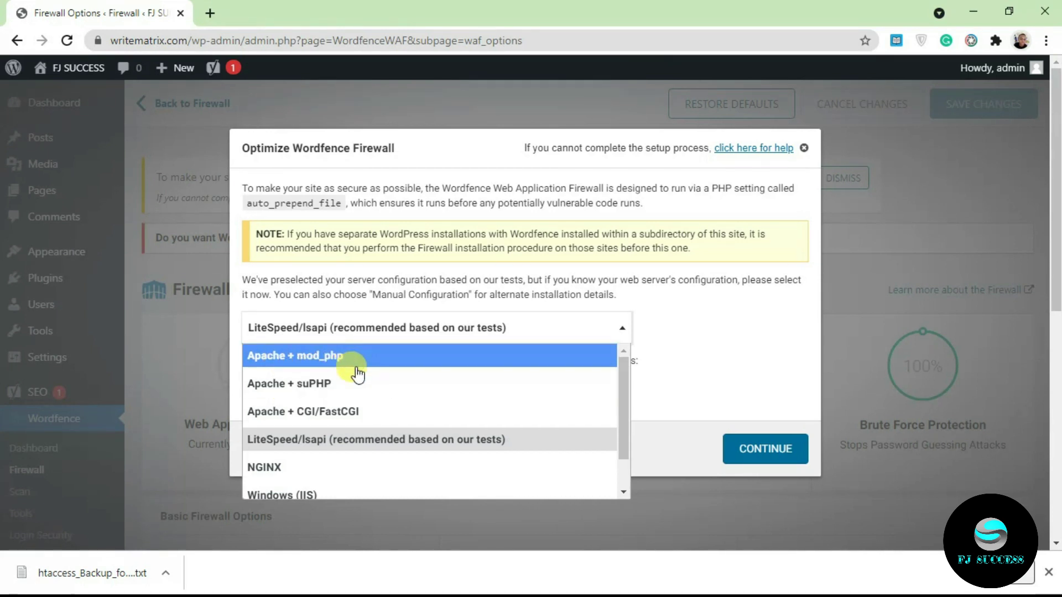
left_click(308, 393)
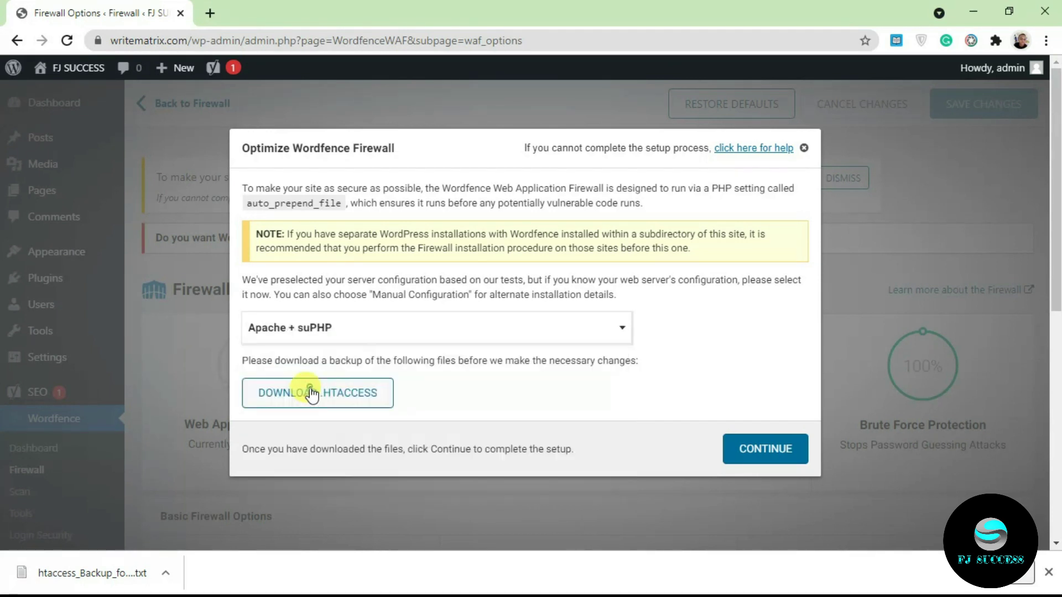
left_click(351, 323)
left_click(379, 441)
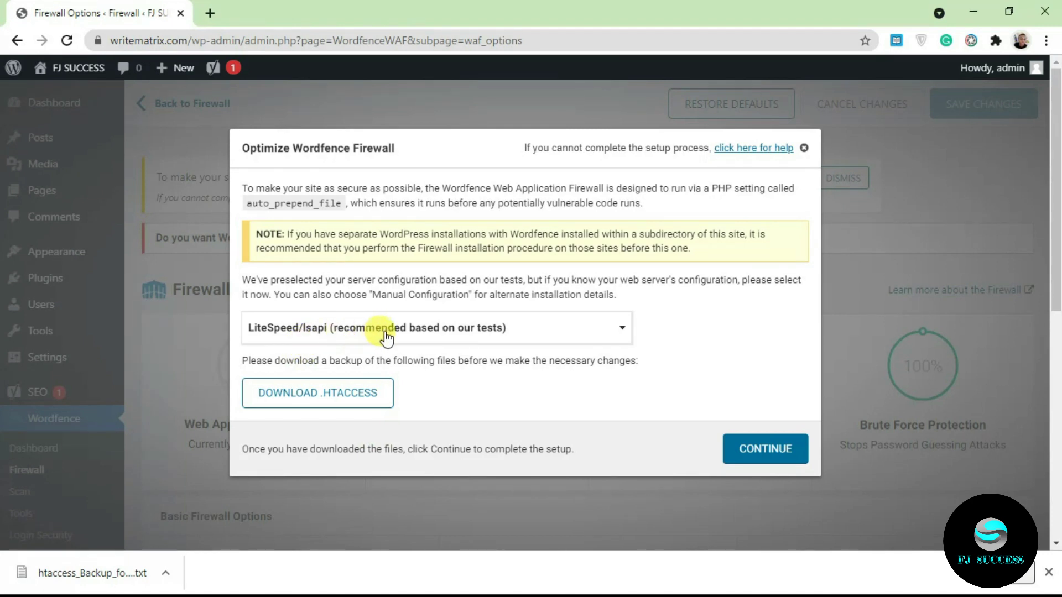
left_click(753, 445)
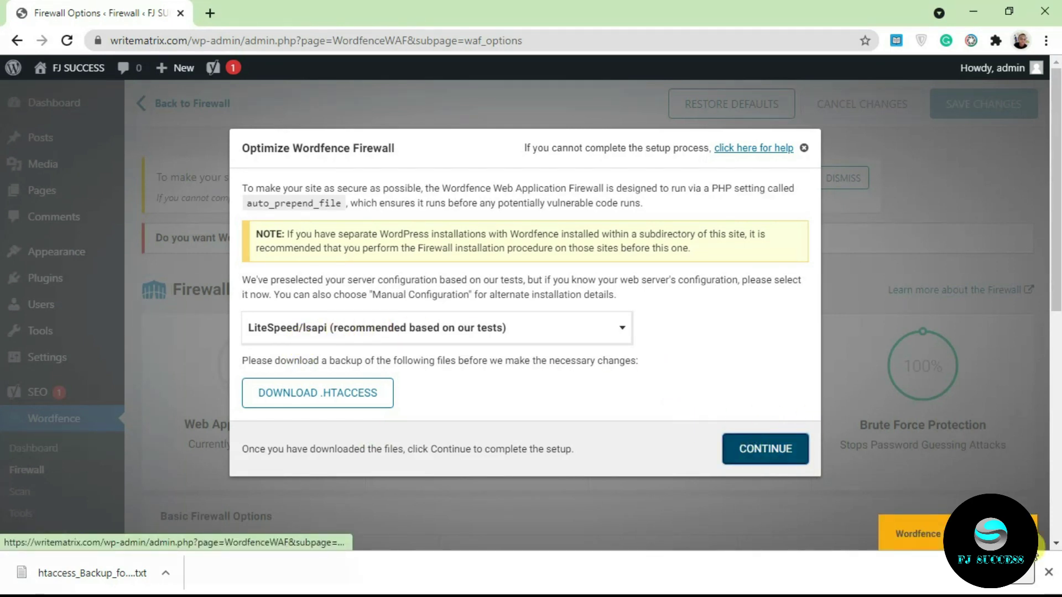
Close the Installation Successful message, check the firewall status, and go to the Scan page.
left_click(1049, 572)
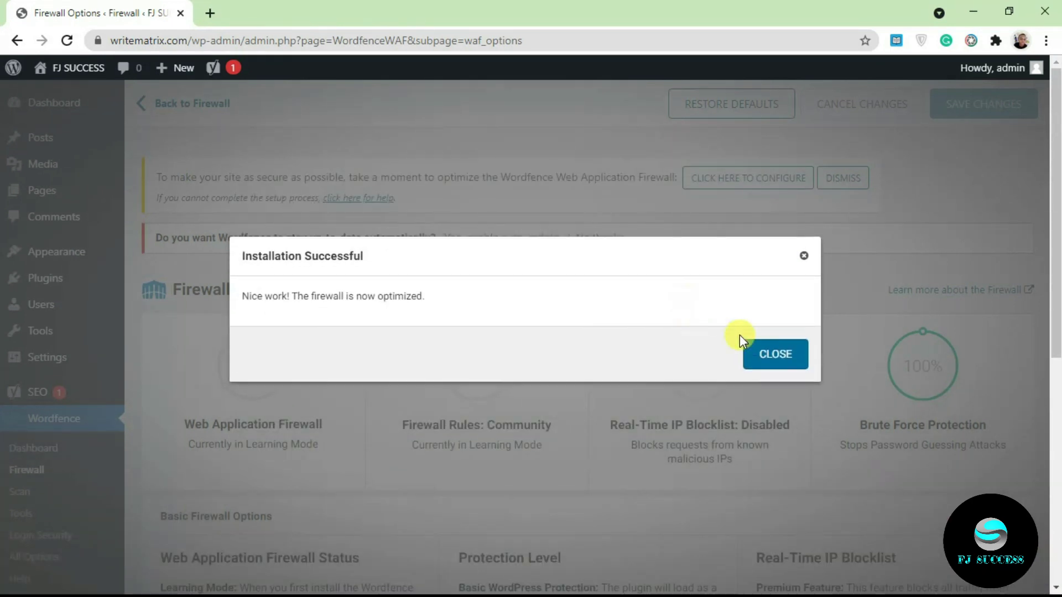
left_click(784, 363)
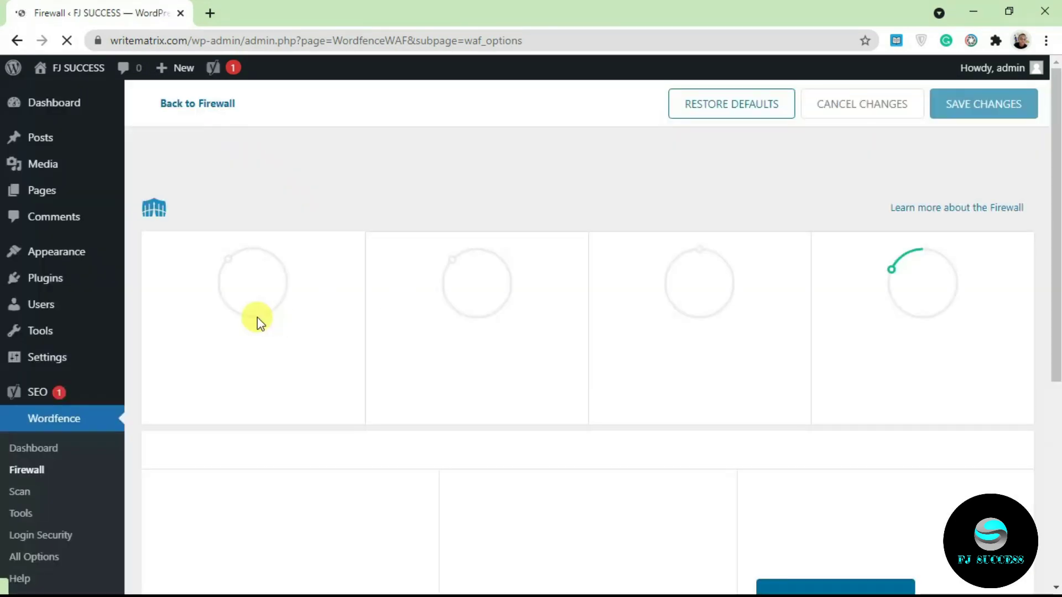
scroll(489, 357, "down", 1)
scroll(426, 319, "up", 1)
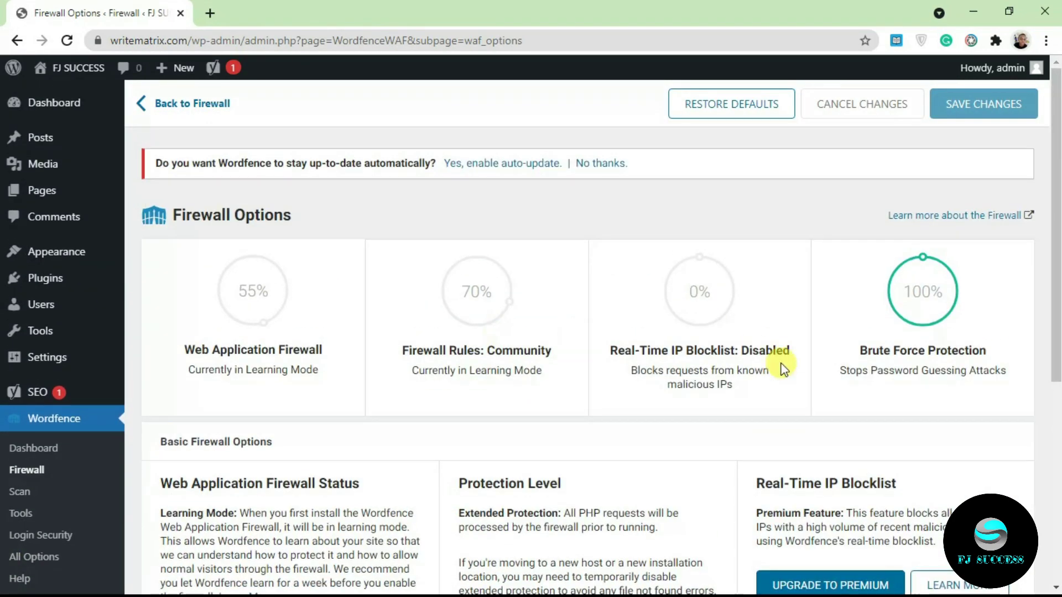
scroll(317, 154, "down", 2)
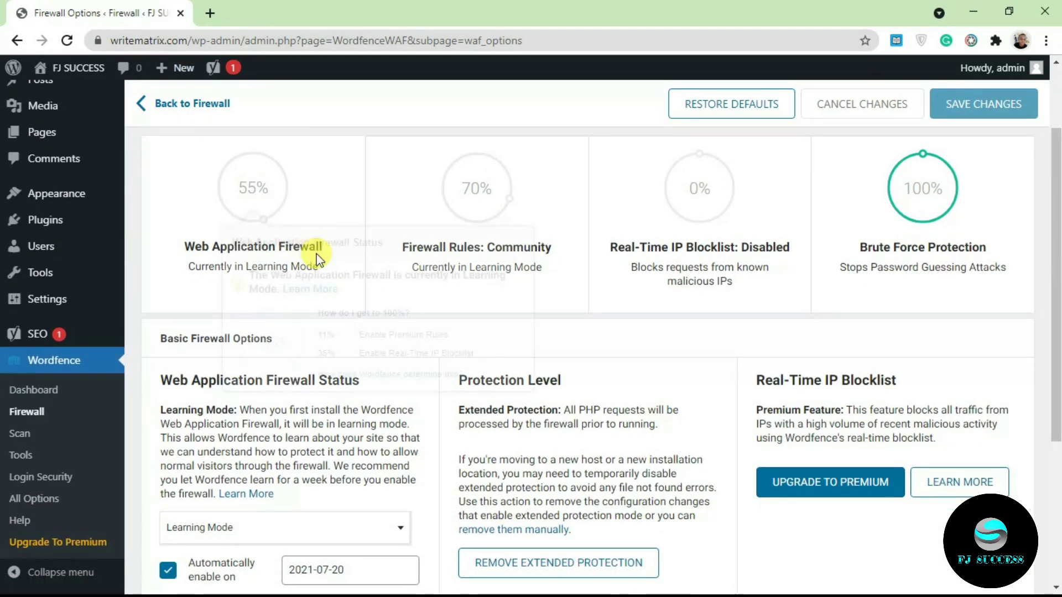
scroll(25, 471, "down", 2)
left_click(39, 434)
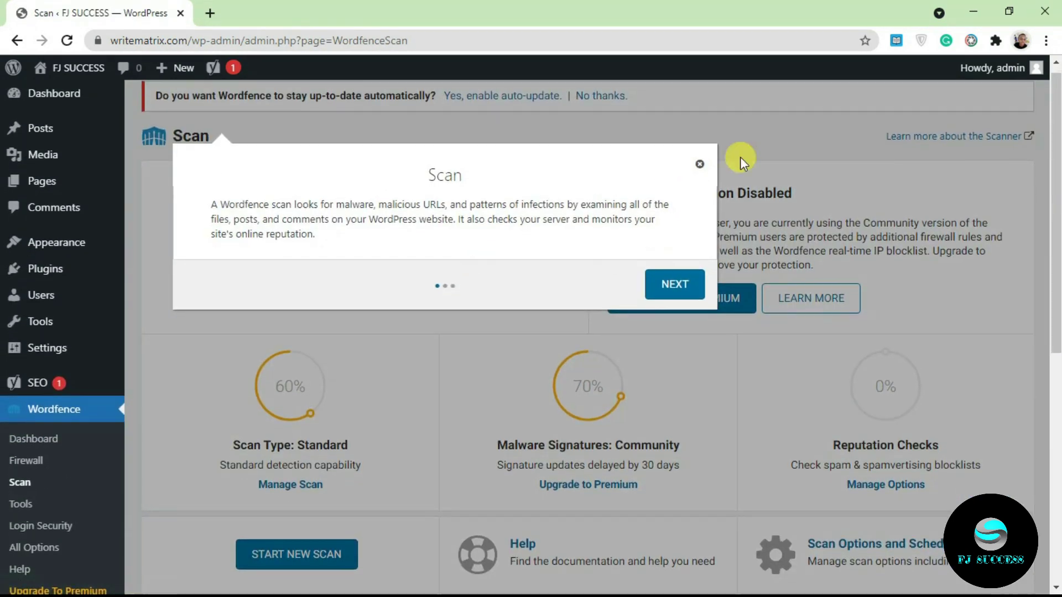
Dismiss the scan introduction tour and start a new Wordfence scan.
left_click(700, 163)
scroll(496, 365, "down", 4)
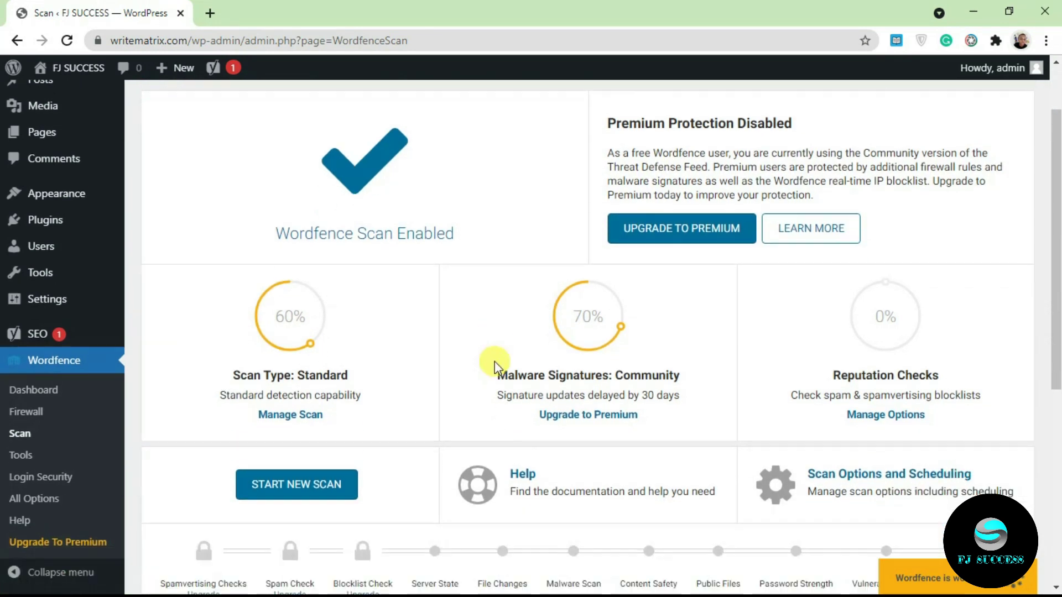
scroll(420, 357, "down", 4)
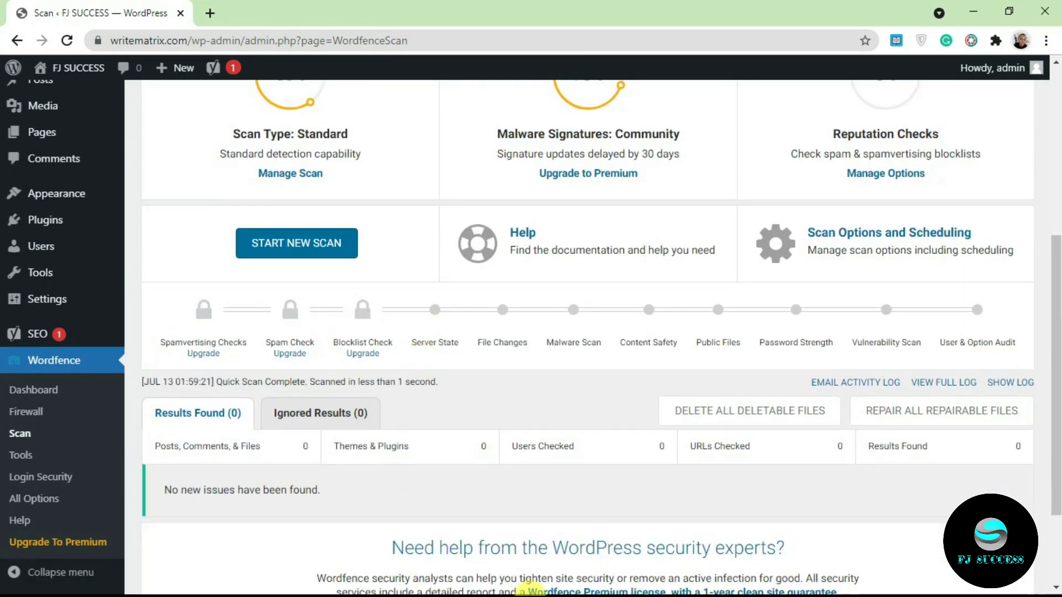
scroll(470, 343, "up", 4)
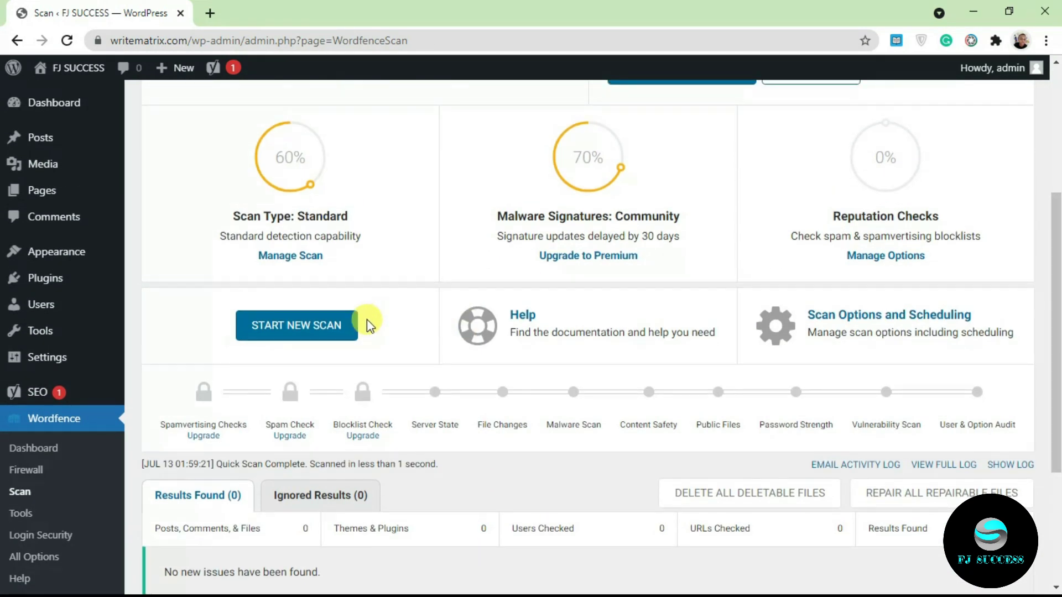
scroll(393, 381, "up", 2)
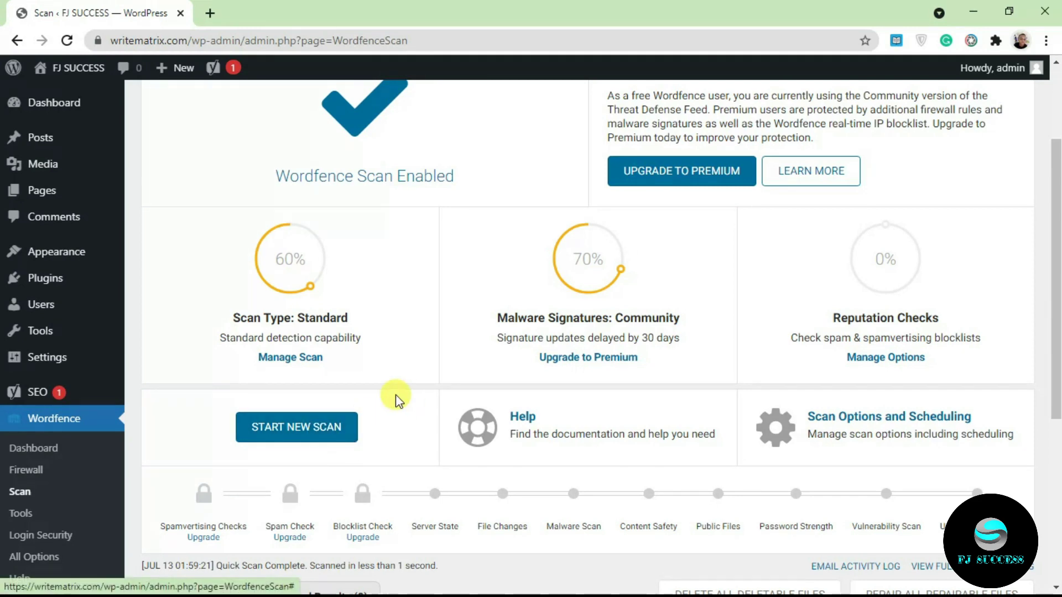
left_click(303, 430)
Follow the scan's progress to its low issue (2 paths skipped), then open Login Security.
scroll(396, 403, "down", 2)
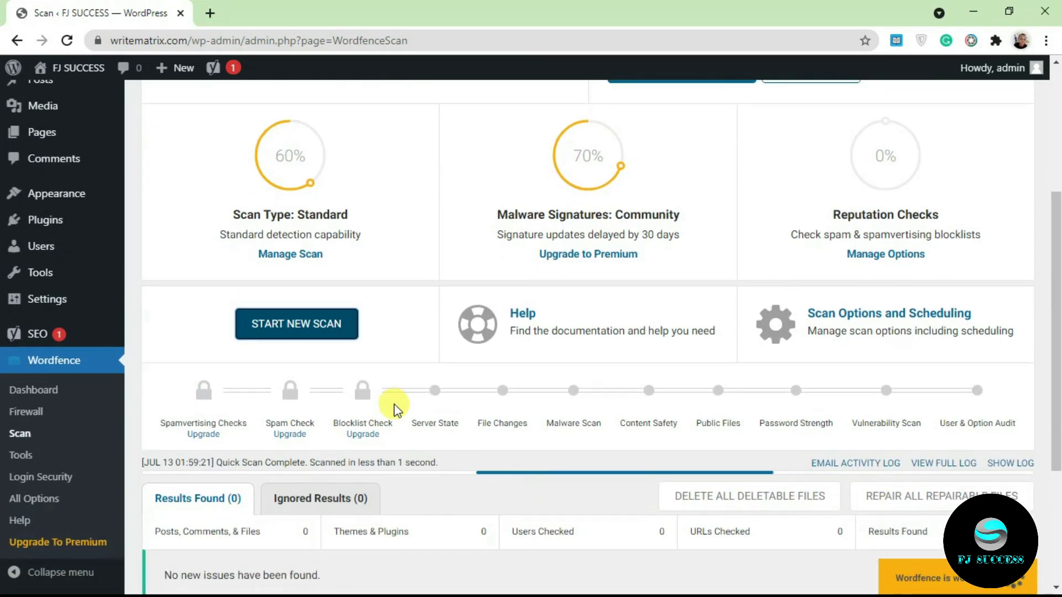
scroll(359, 412, "down", 2)
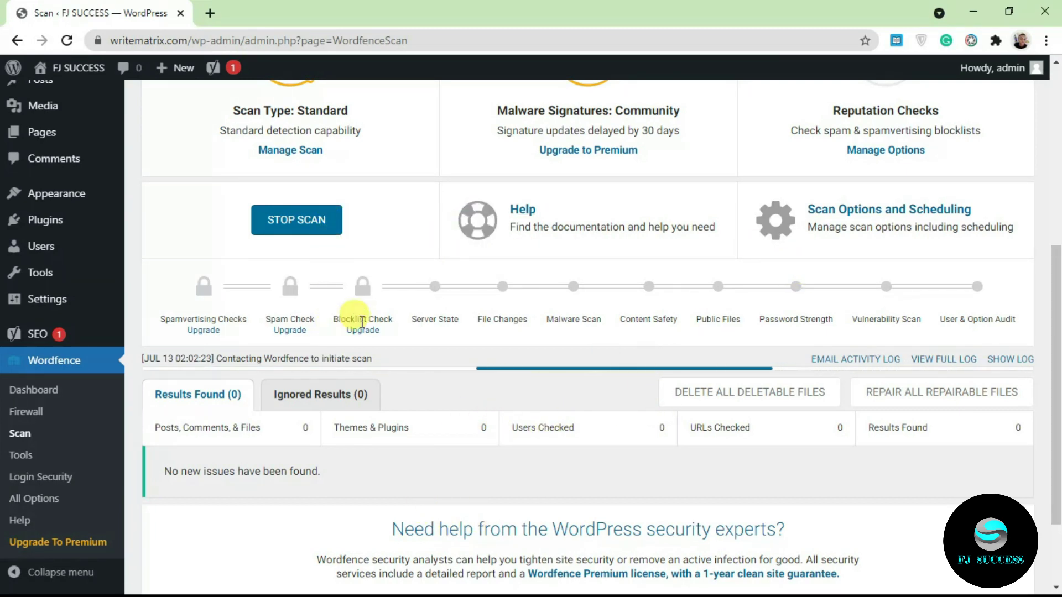
scroll(325, 324, "down", 2)
scroll(409, 280, "up", 4)
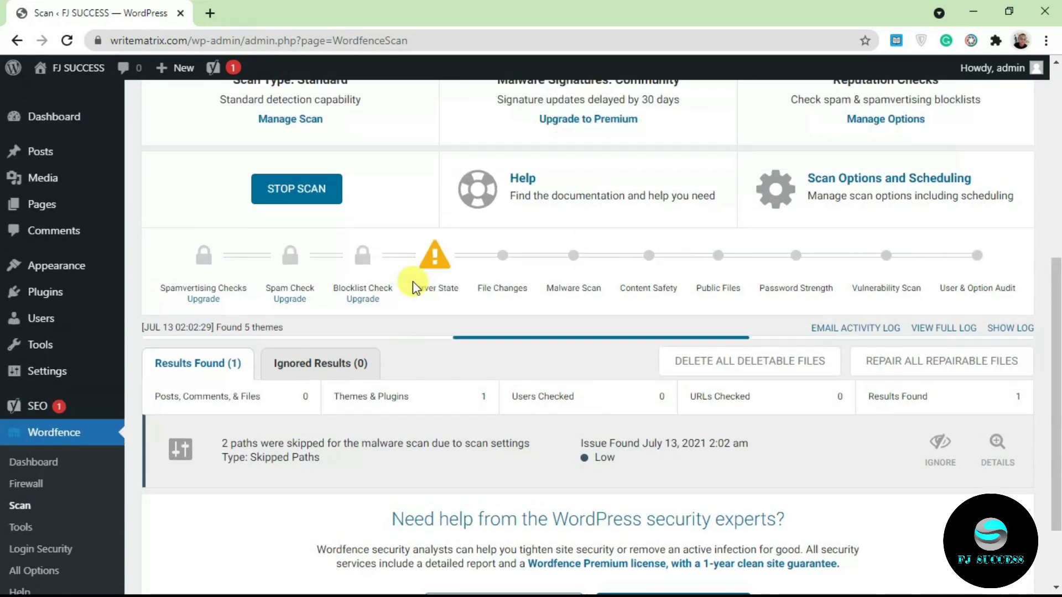
scroll(271, 354, "down", 2)
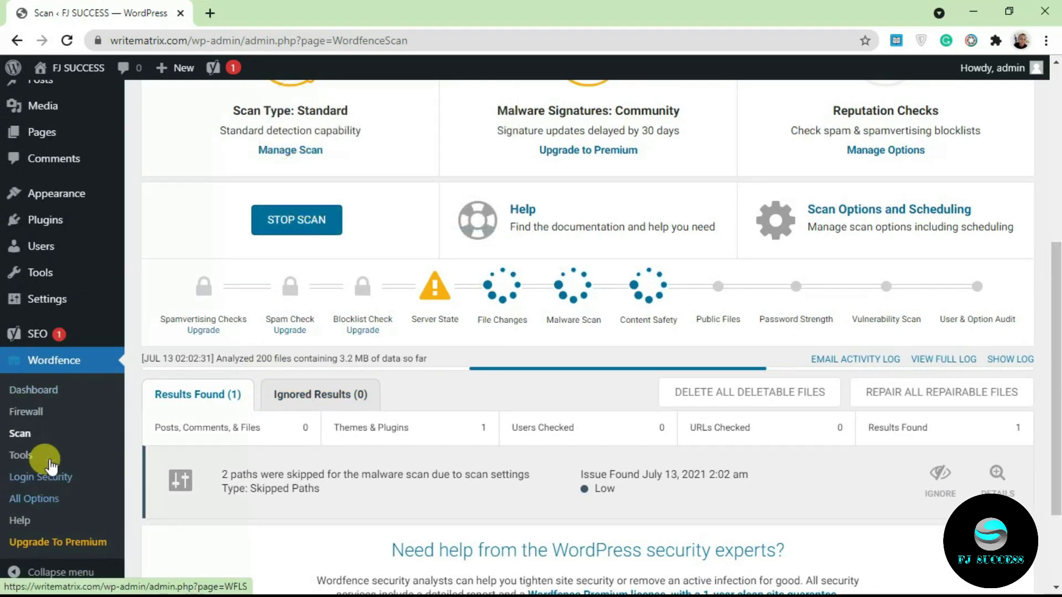
left_click(25, 477)
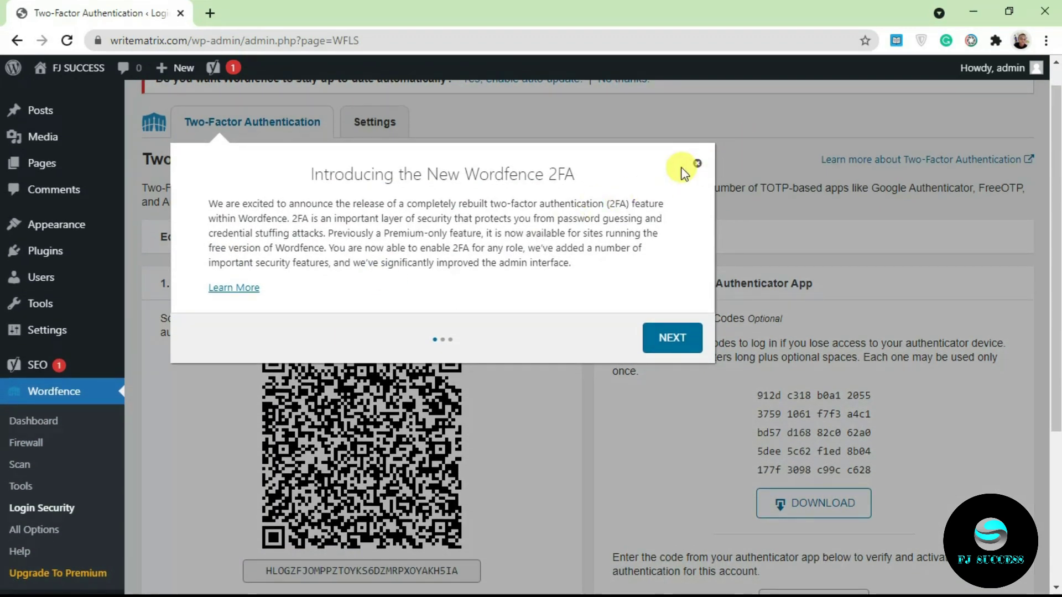
Dismiss the 2FA introduction popup and review the setup QR code and recovery codes.
left_click(694, 165)
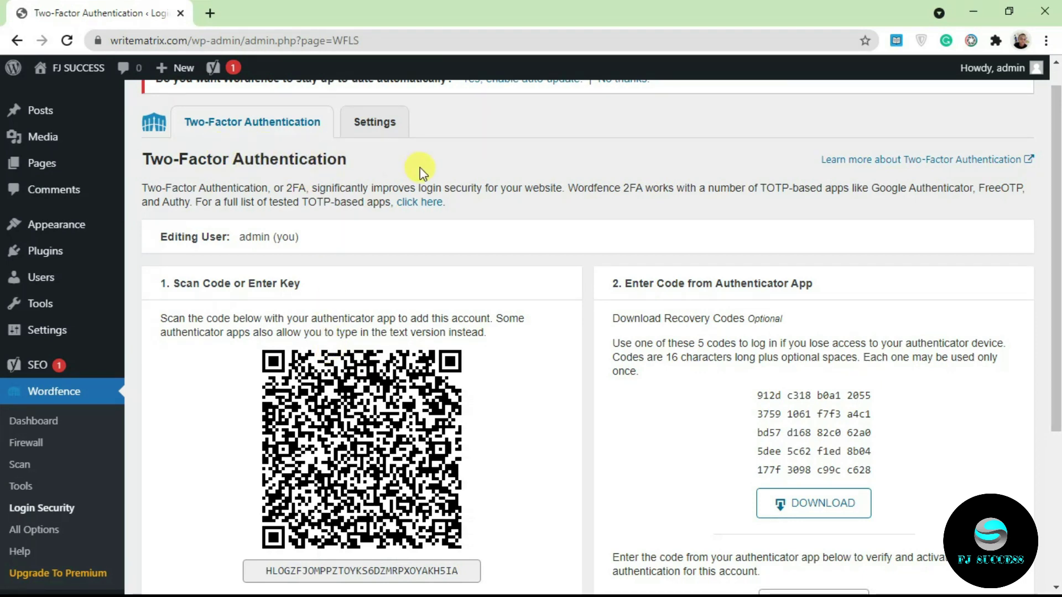
scroll(645, 391, "down", 2)
scroll(655, 246, "up", 3)
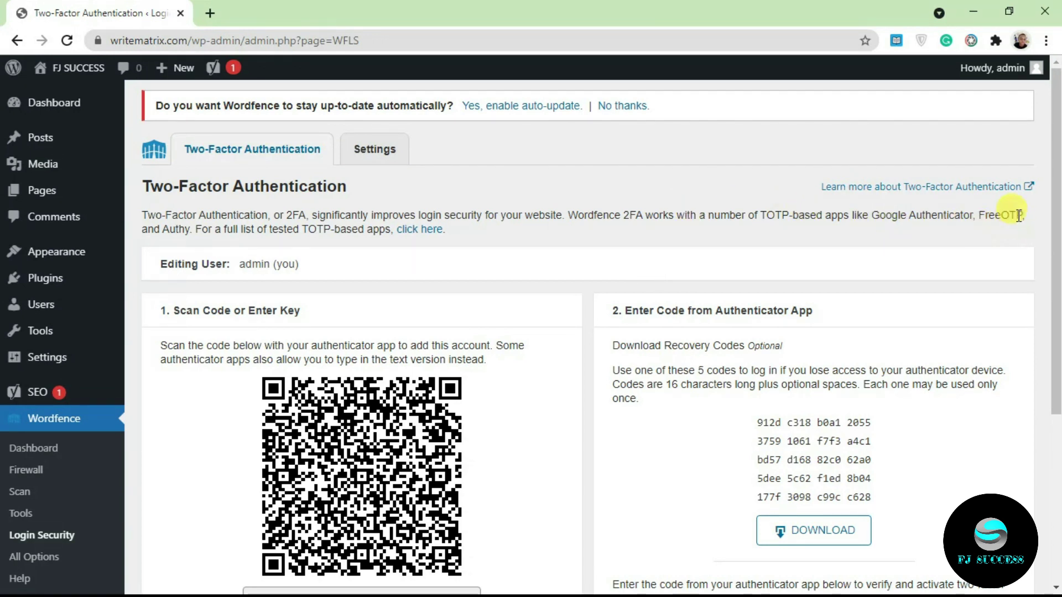
scroll(347, 379, "down", 2)
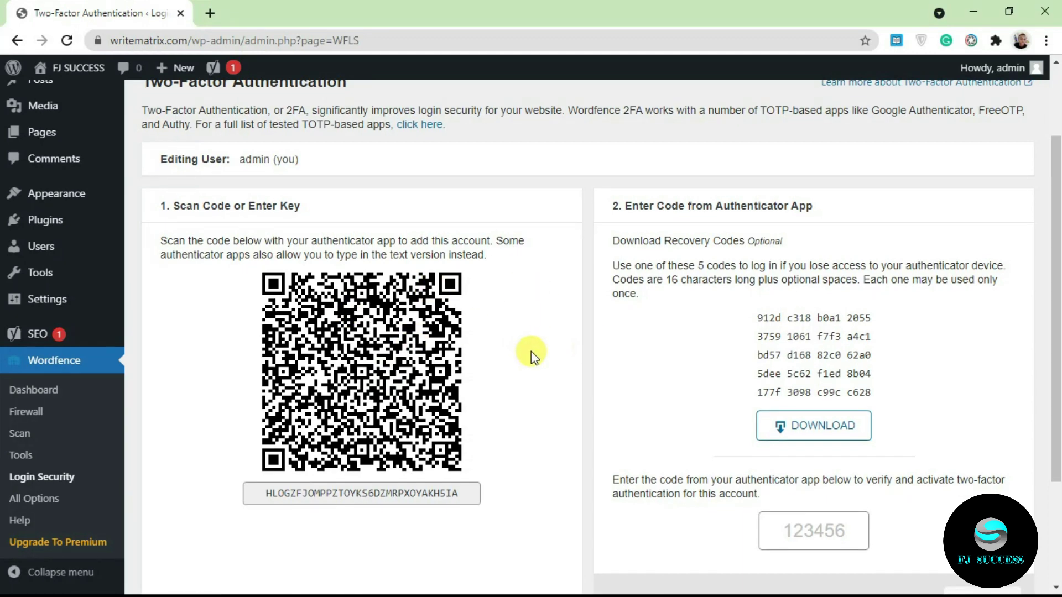
scroll(532, 352, "down", 2)
scroll(211, 227, "up", 2)
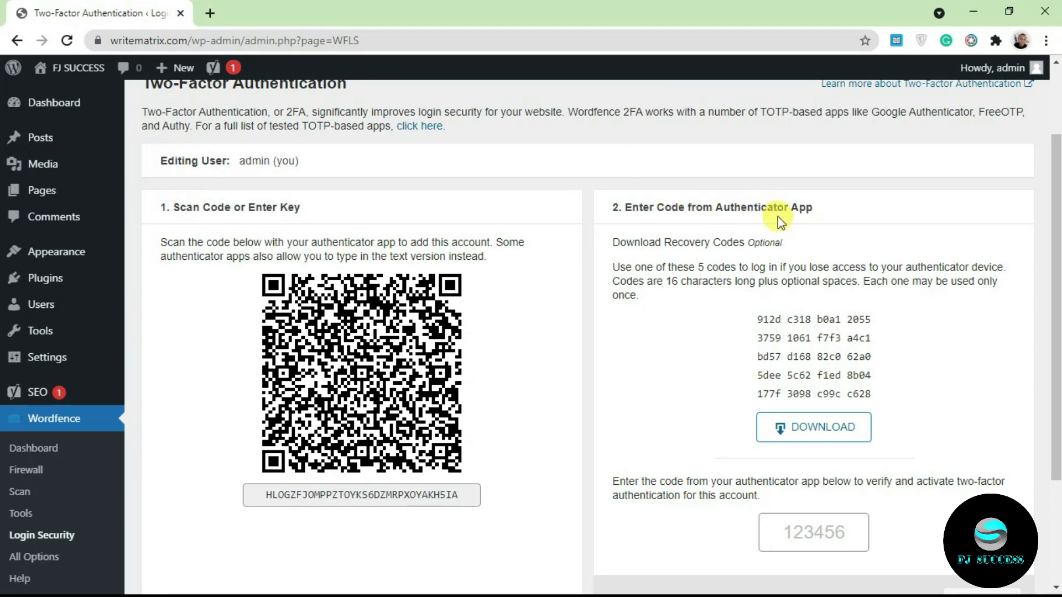
scroll(784, 392, "down", 2)
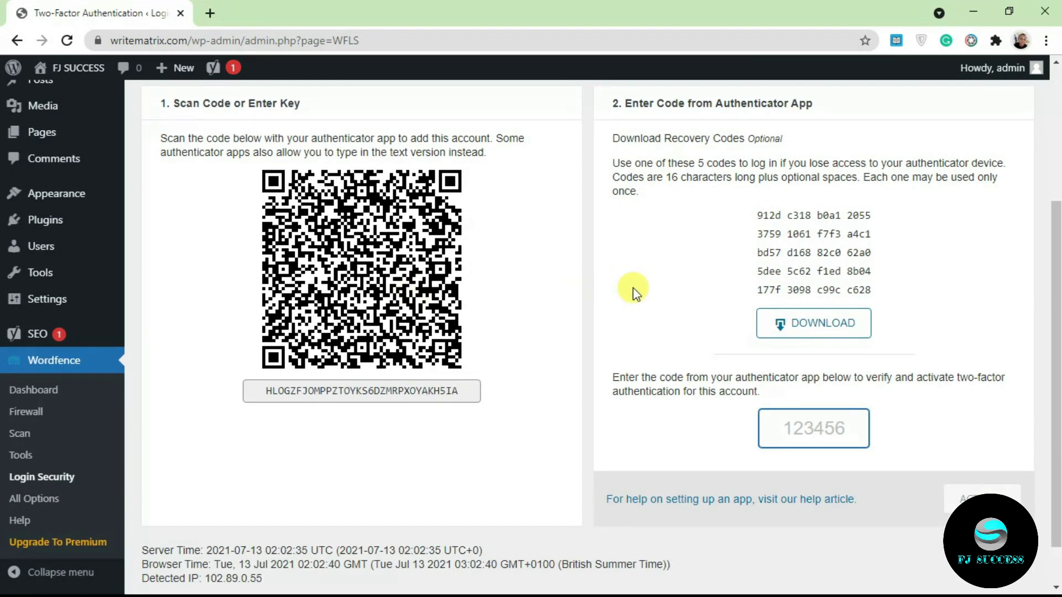
scroll(609, 415, "up", 4)
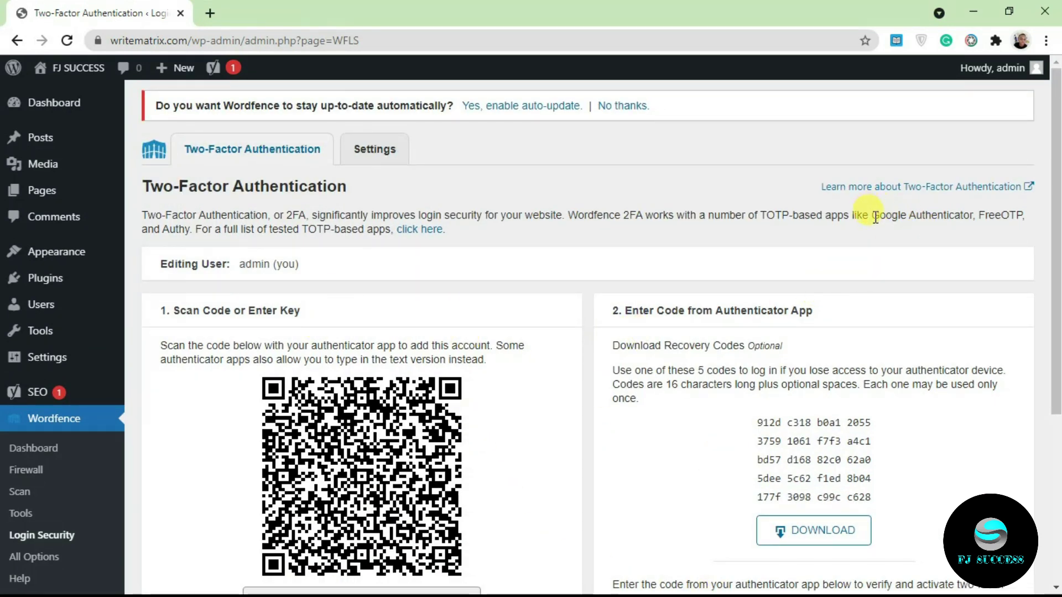
Highlight the supported authenticator app names, then go to All Options.
left_click_drag(872, 217, 963, 221)
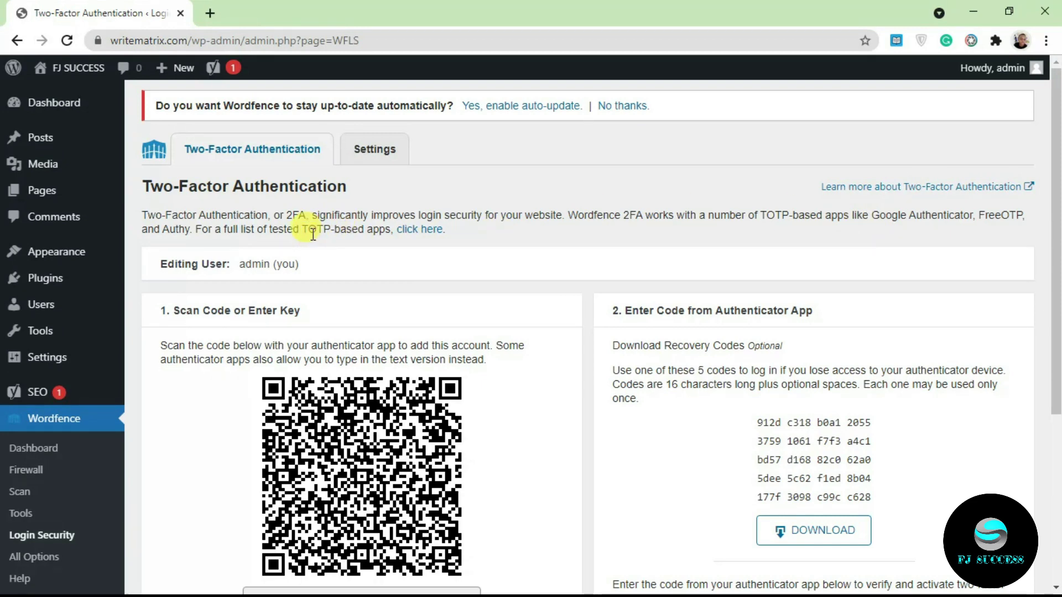
scroll(403, 339, "down", 2)
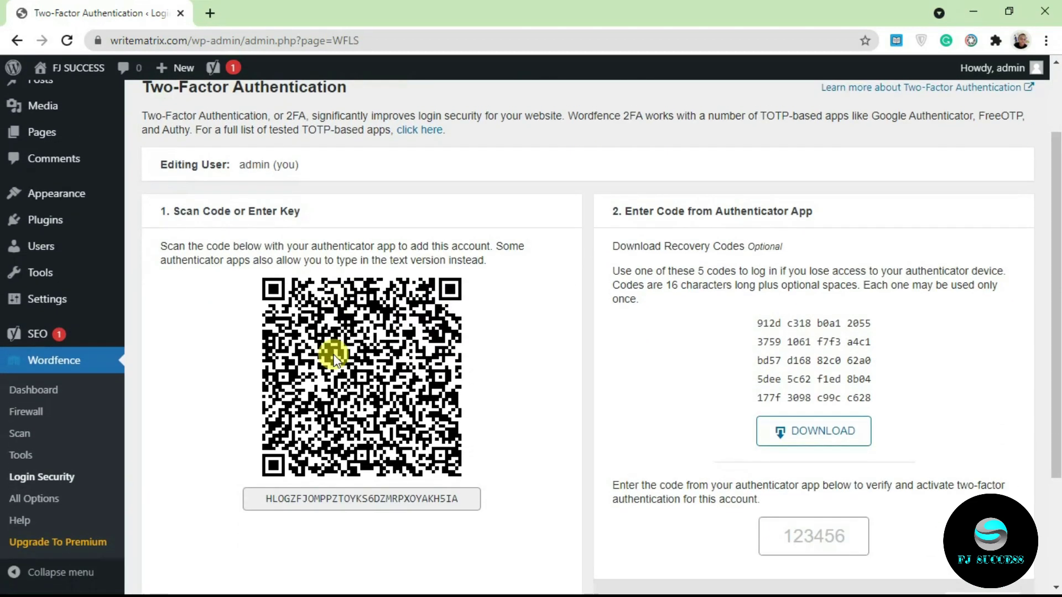
scroll(331, 351, "down", 2)
scroll(642, 323, "up", 4)
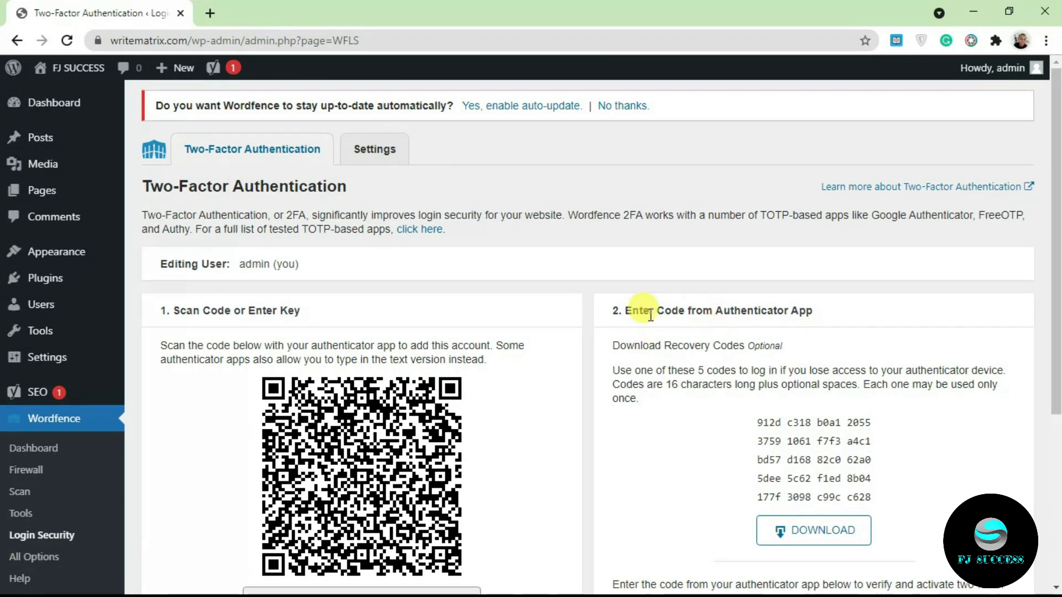
scroll(387, 412, "down", 2)
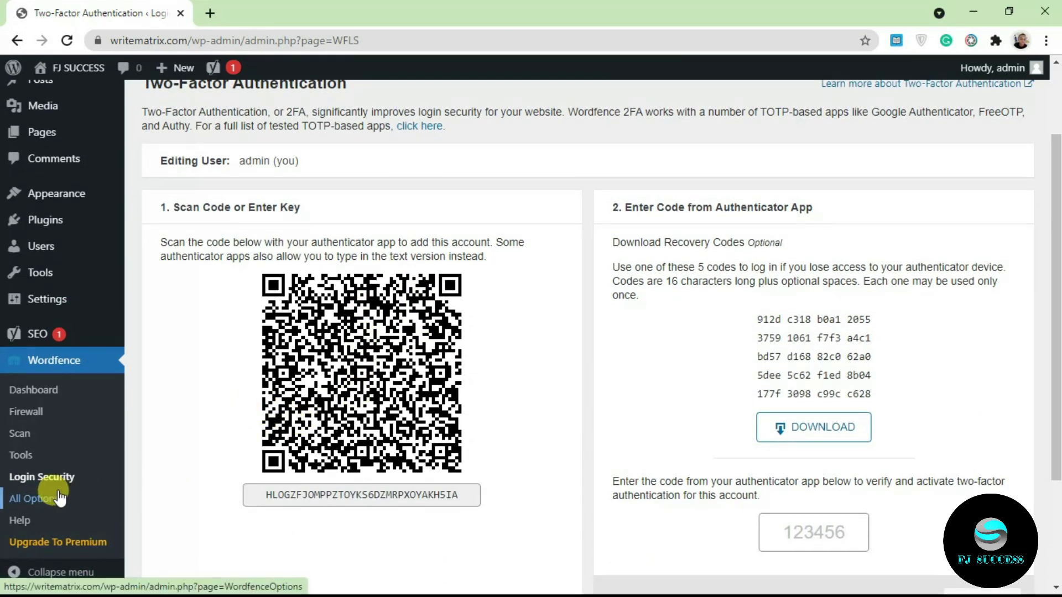
left_click(25, 497)
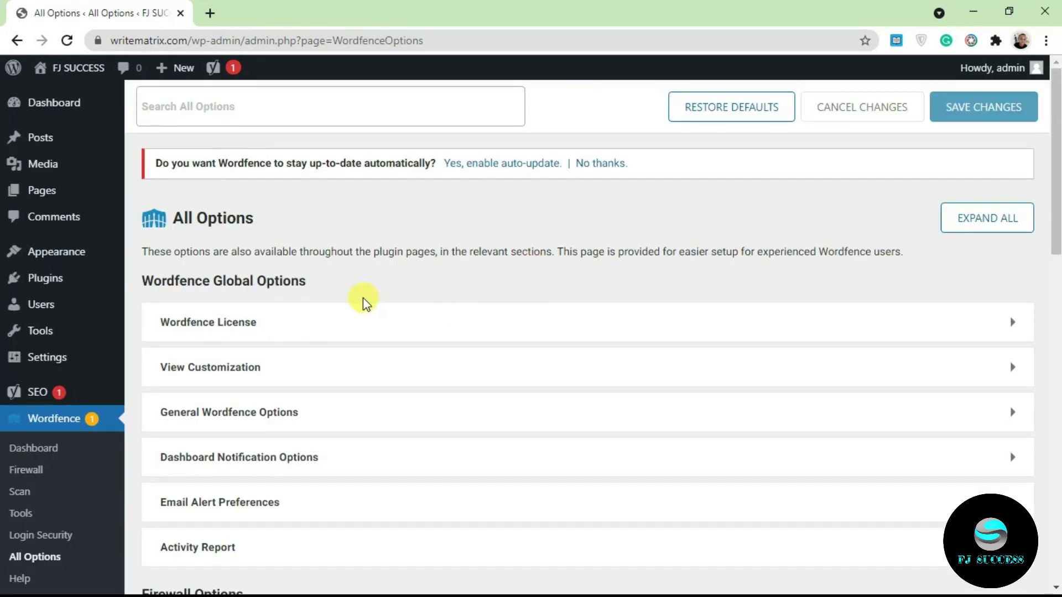
Scroll through the Global, Firewall, Blocking, Scan, Tool and Login Security option sections.
scroll(361, 303, "down", 7)
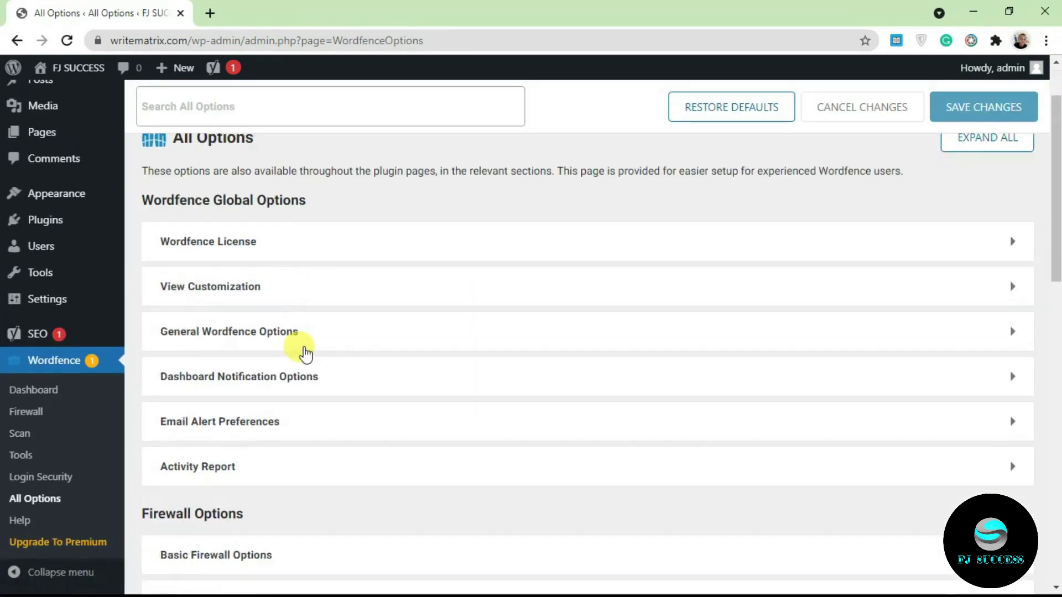
scroll(369, 423, "down", 10)
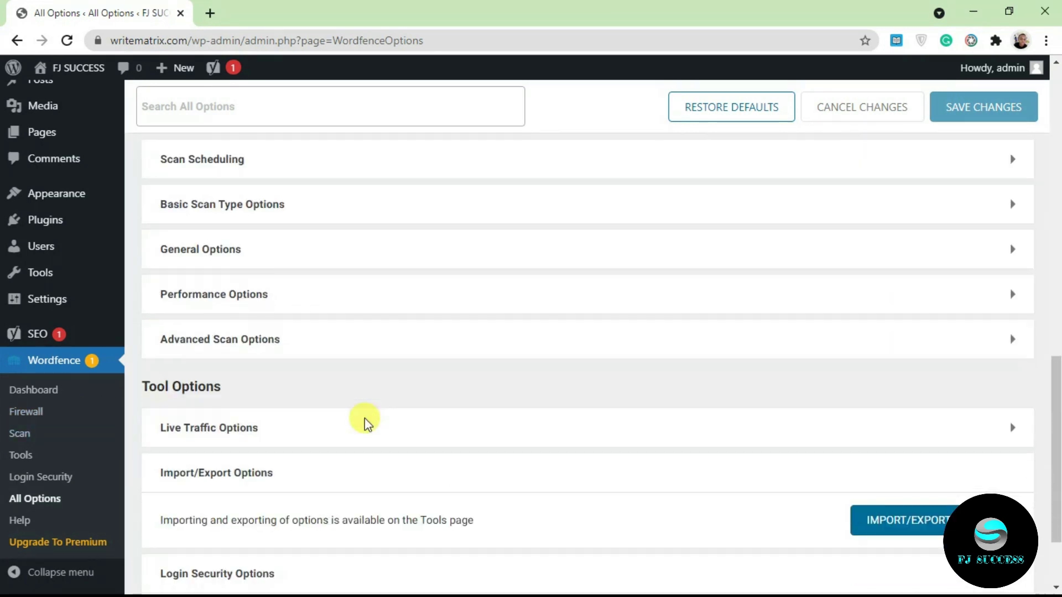
scroll(462, 315, "up", 15)
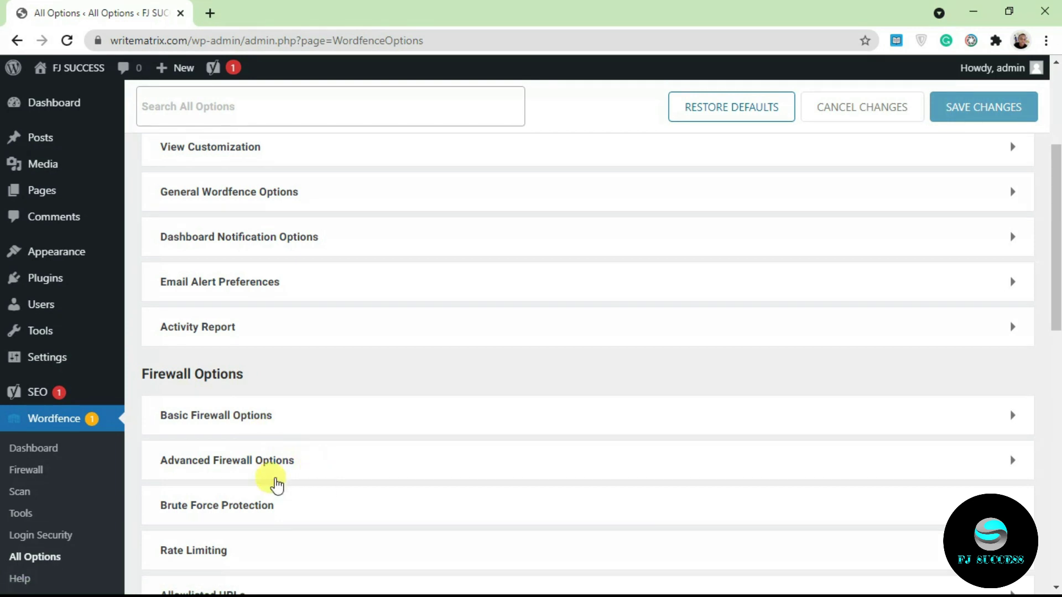
scroll(232, 436, "down", 5)
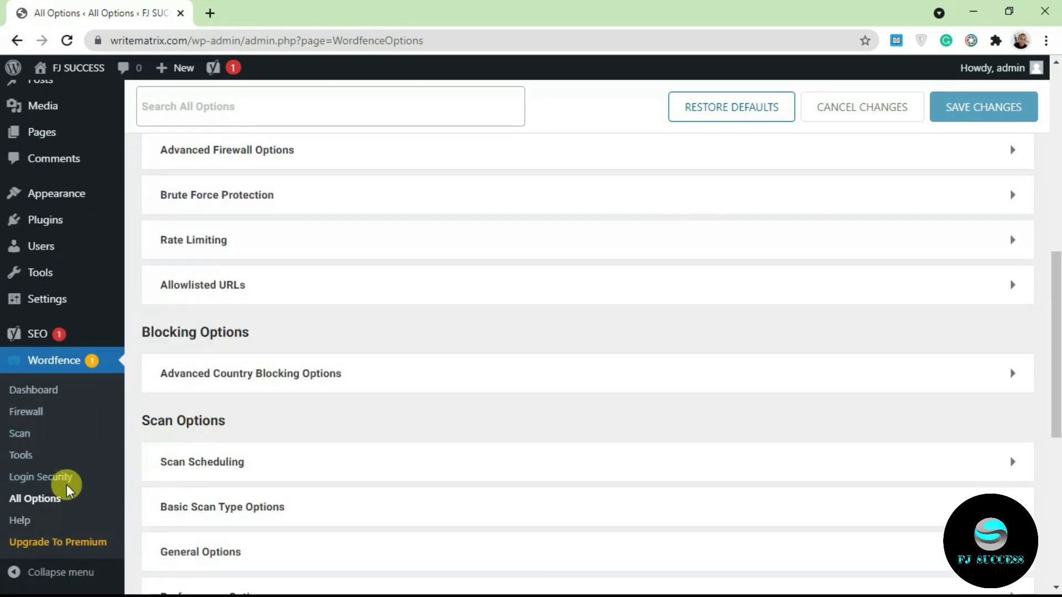
scroll(481, 467, "down", 2)
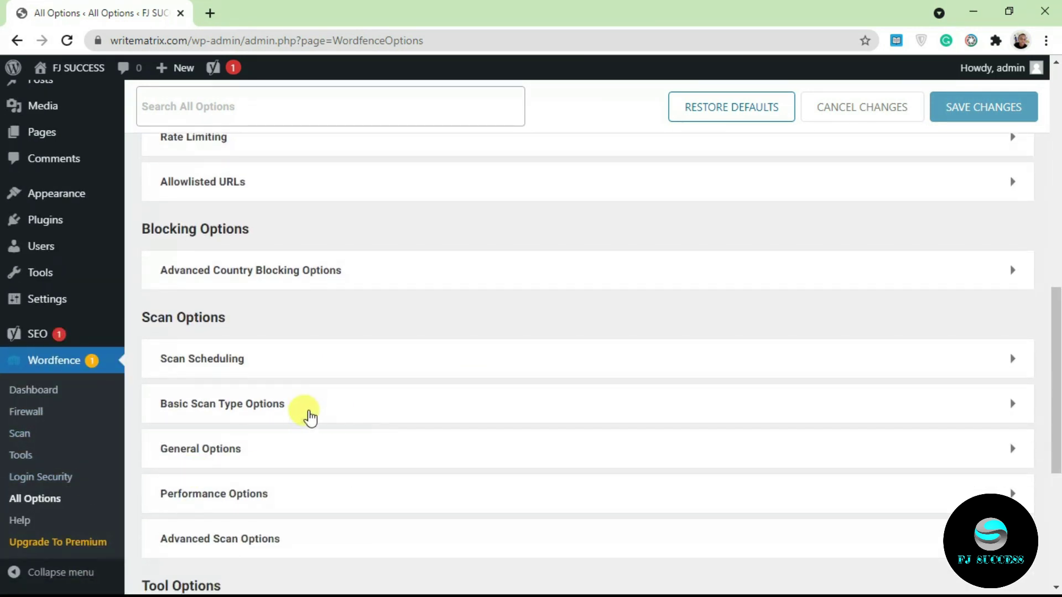
scroll(535, 429, "down", 1)
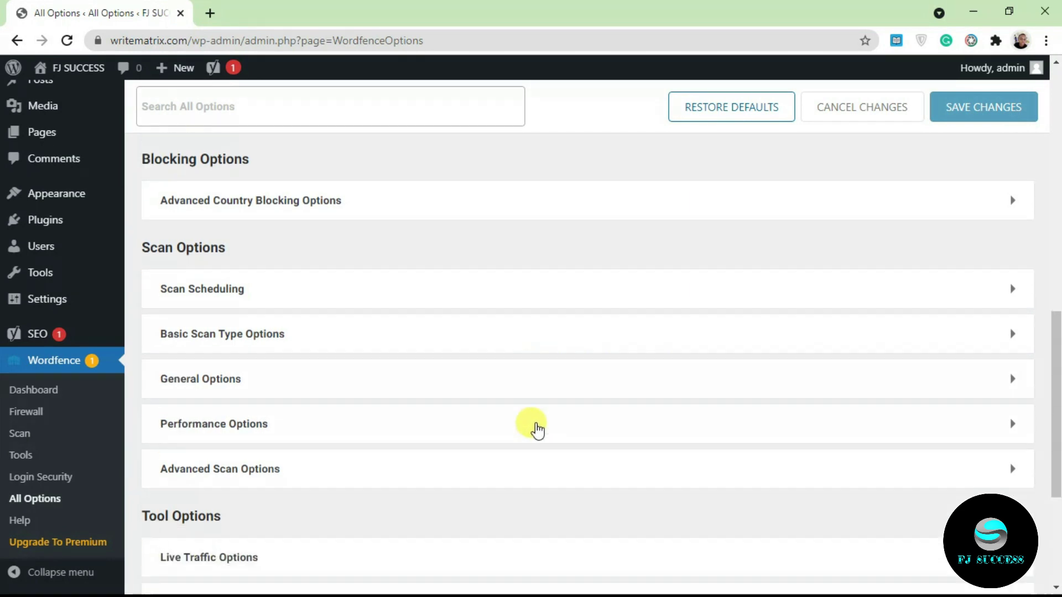
scroll(536, 429, "up", 12)
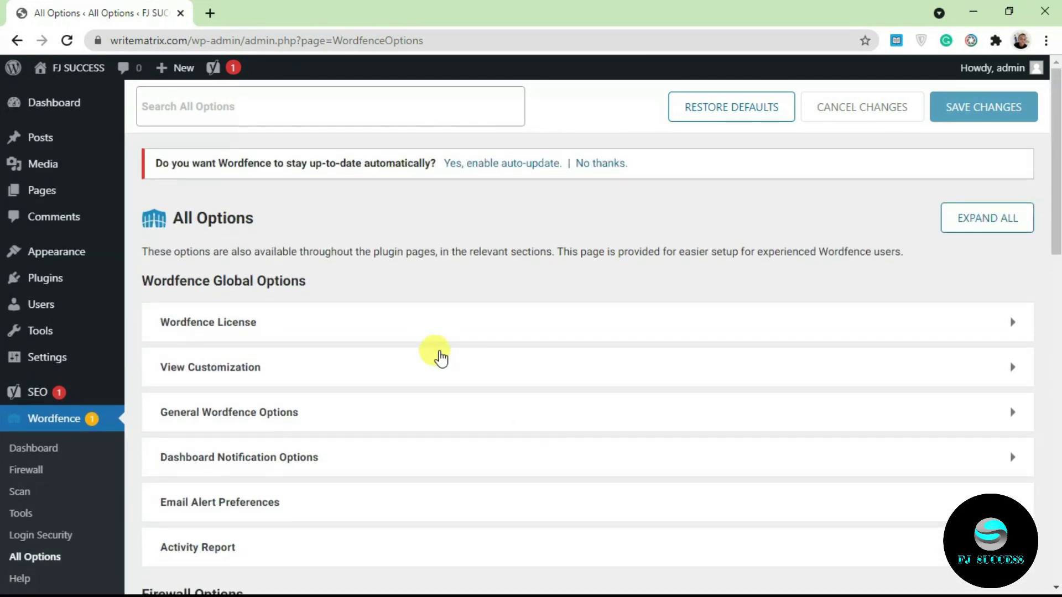